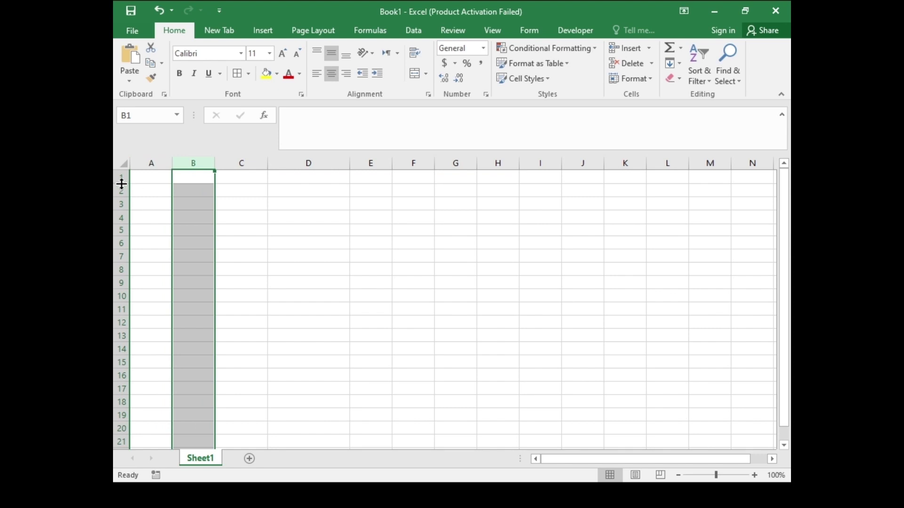
click(121, 191)
click(120, 204)
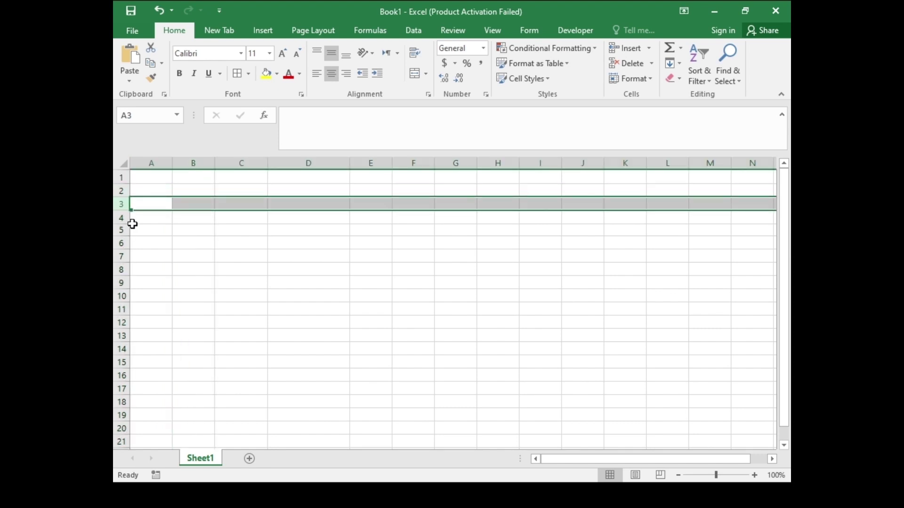
click(192, 221)
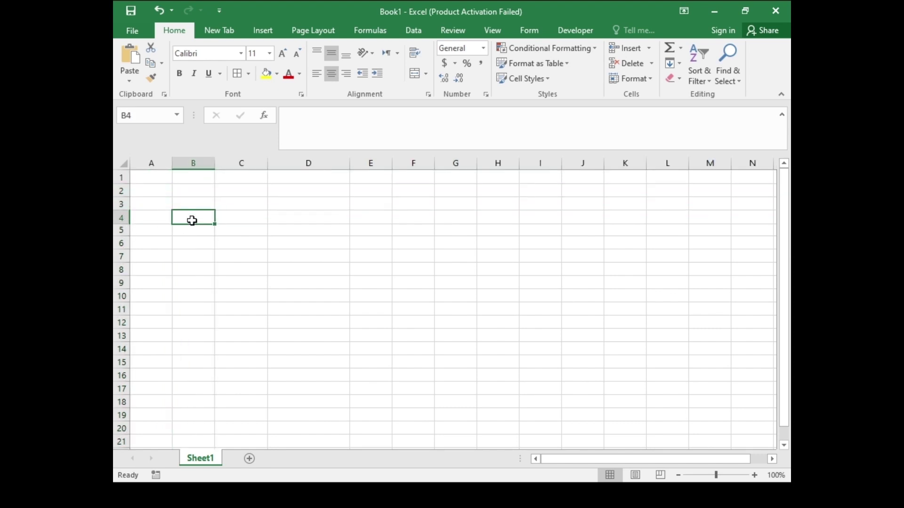
click(207, 244)
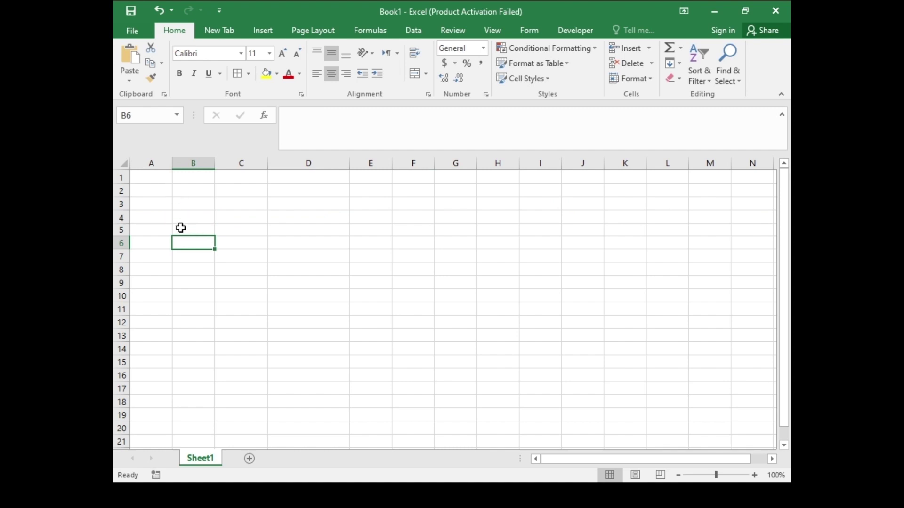
click(134, 116)
drag(134, 116, 128, 115)
Step: Enter the heading "Name" in cell B6
click(208, 242)
double_click(208, 243)
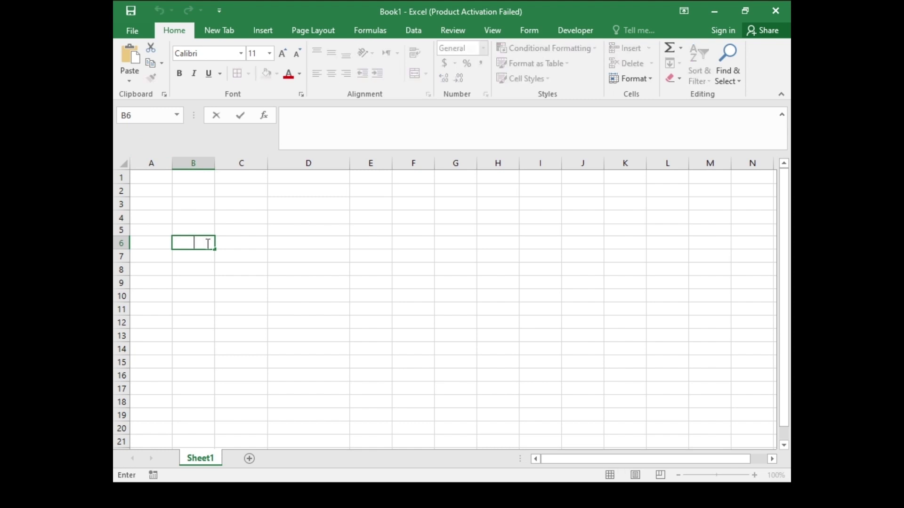
text(Name)
key(Return)
Step: Make the Name heading in B6 bold, with its text centred horizontally and aligned to the middle vertically
click(200, 240)
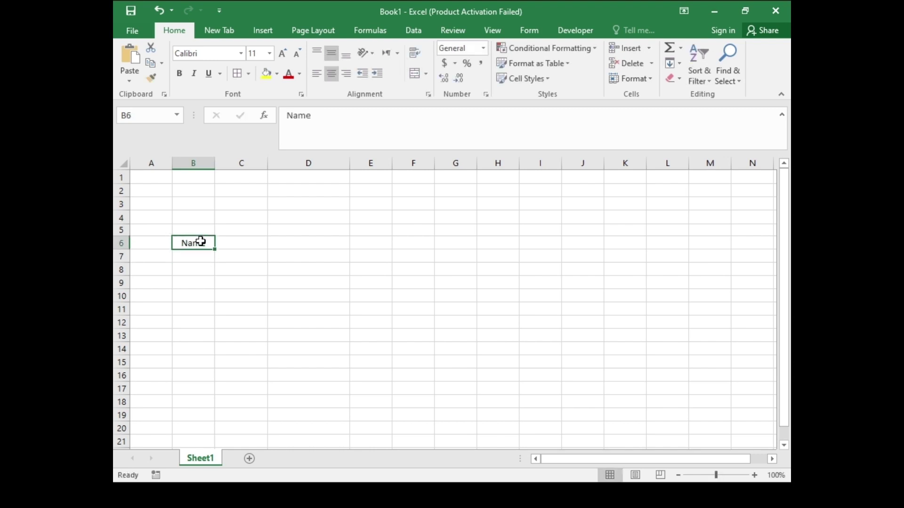
click(179, 74)
click(209, 75)
click(208, 74)
click(335, 57)
click(333, 76)
click(333, 75)
Step: Enter the headings "full degree" in C6 and "degree" in D6
key(Tab)
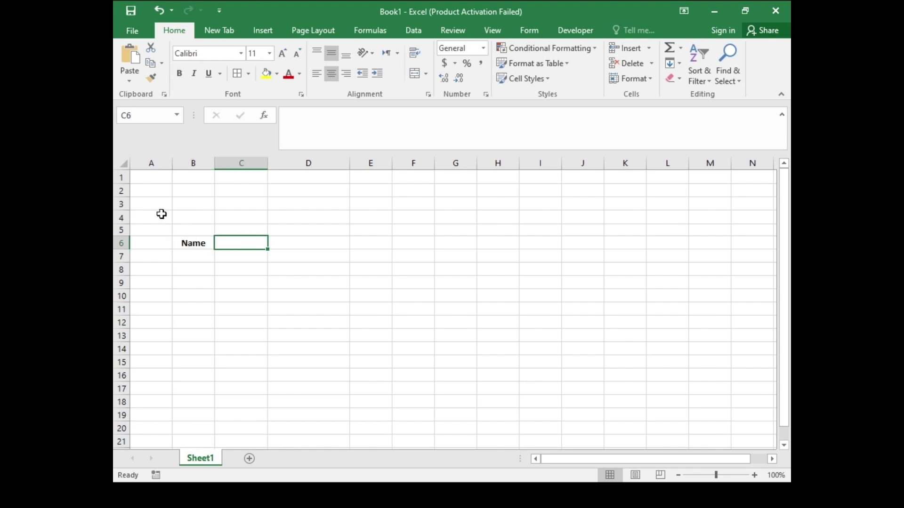
text(full)
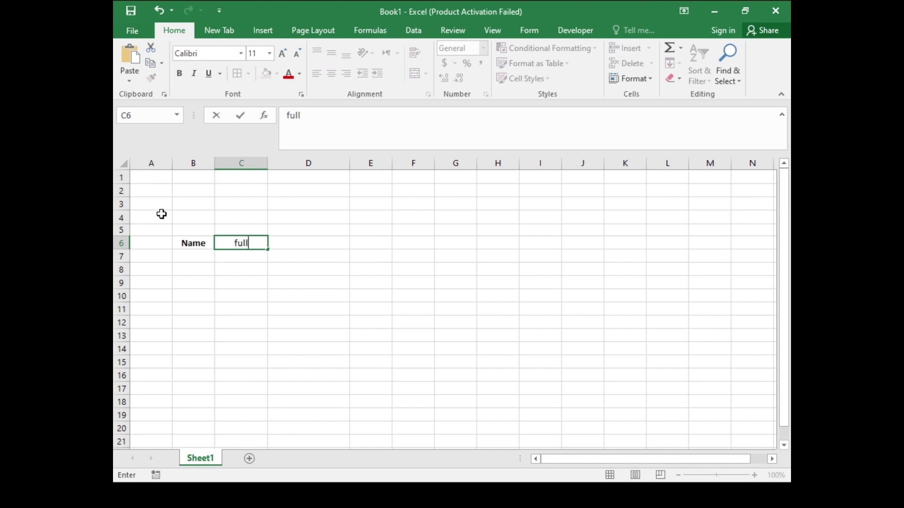
text( degree)
key(Tab)
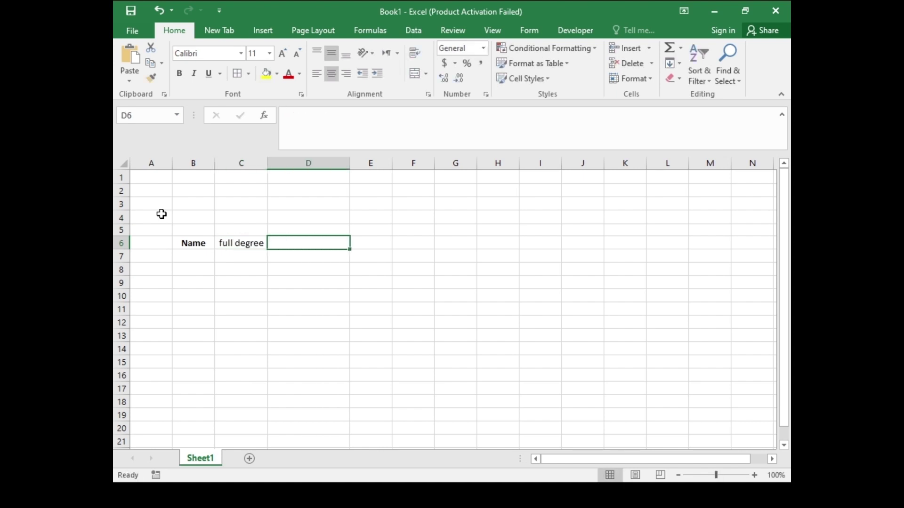
text(degree)
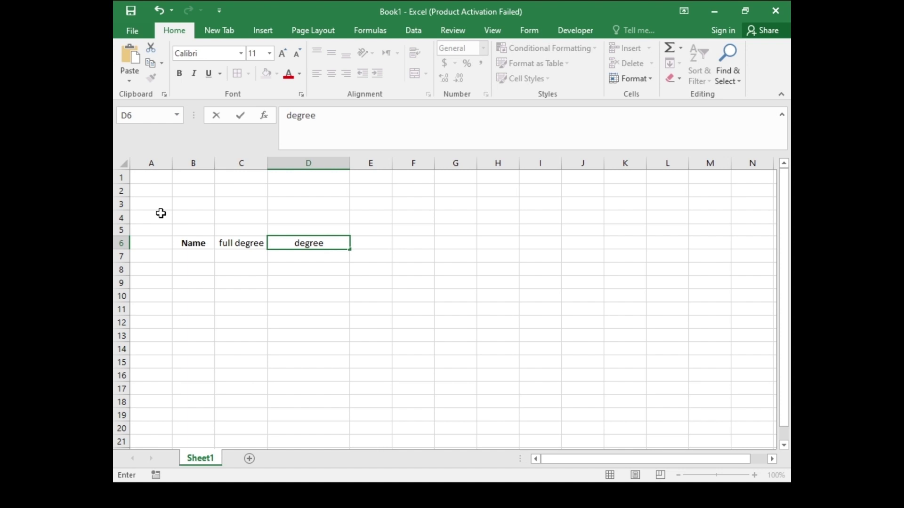
key(Return)
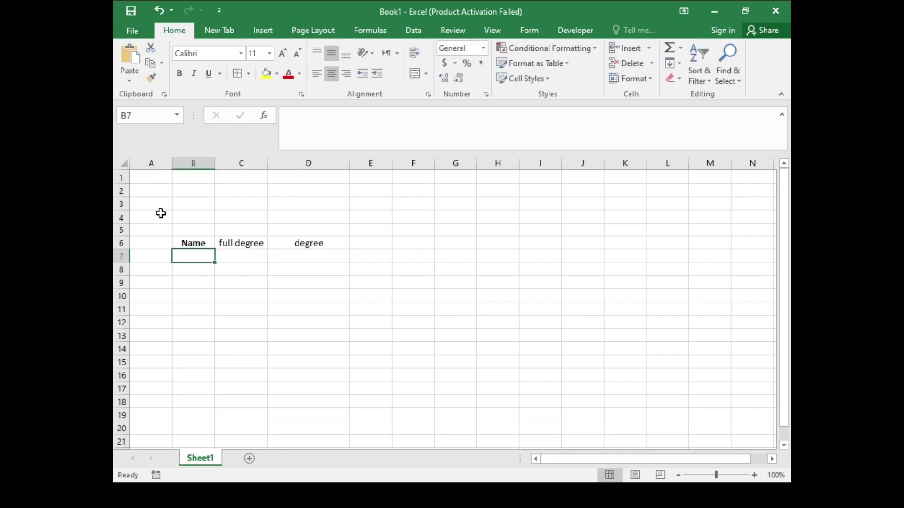
Step: Fill row 7 with the first person's name in B7, a full degree of 100 and a degree of 80
text(Mark)
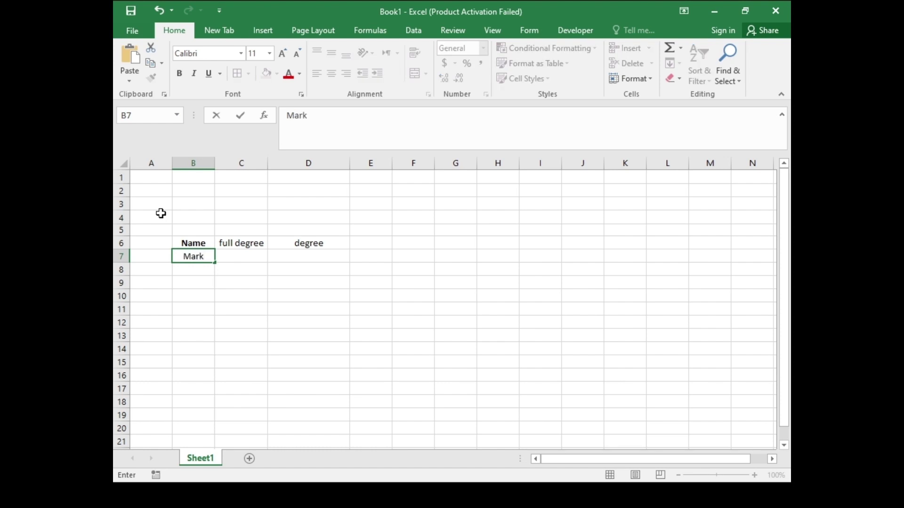
key(Tab)
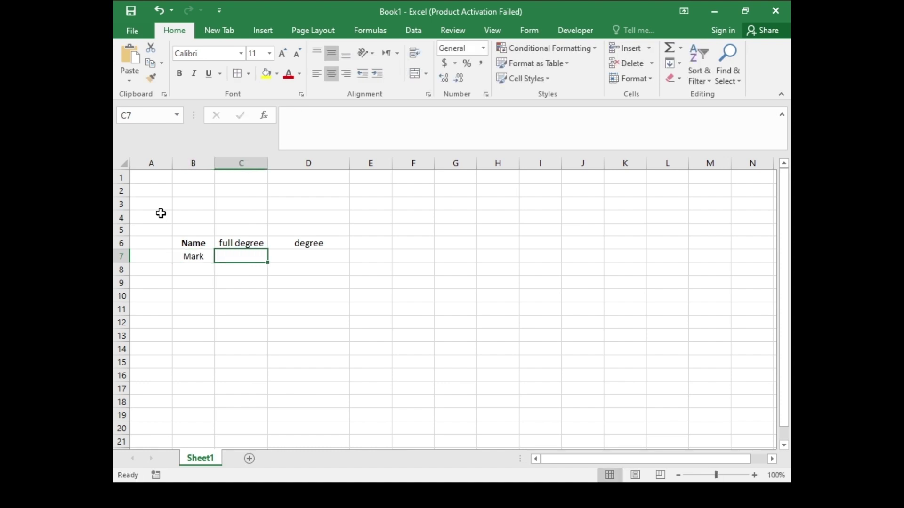
text(100)
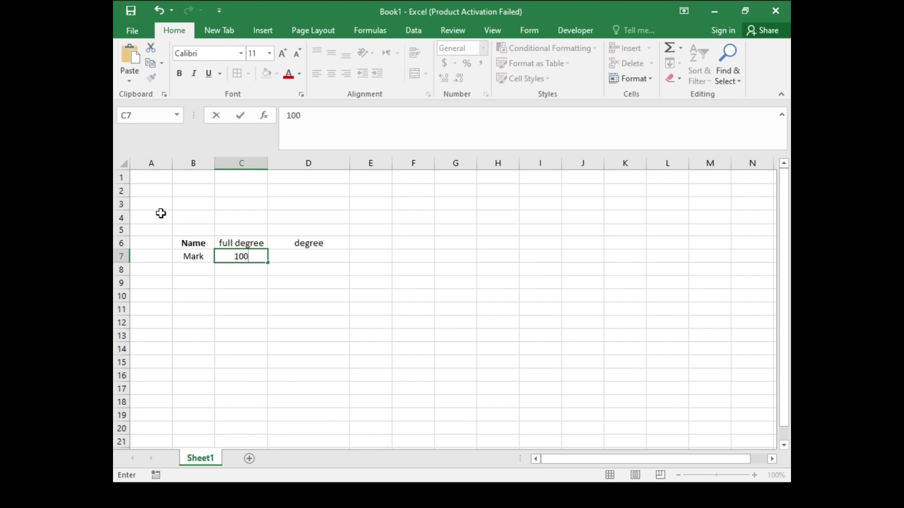
key(Tab)
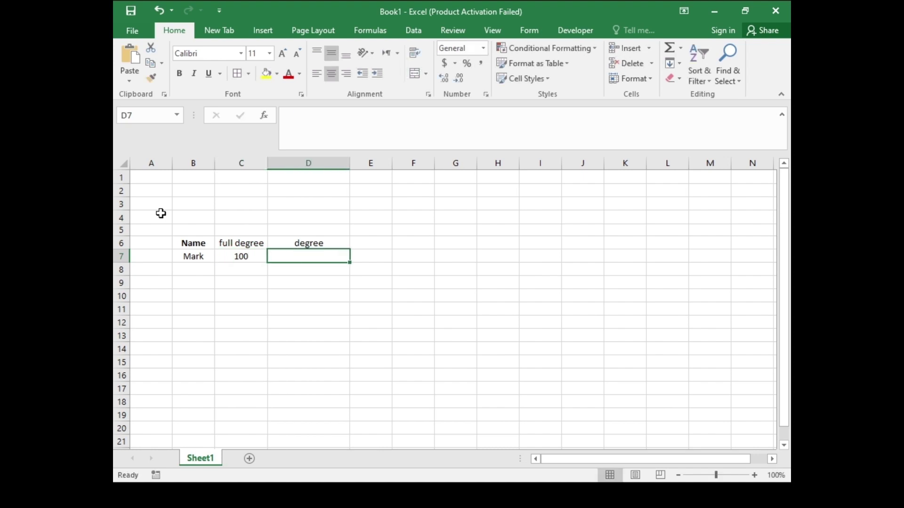
text(80)
key(Return)
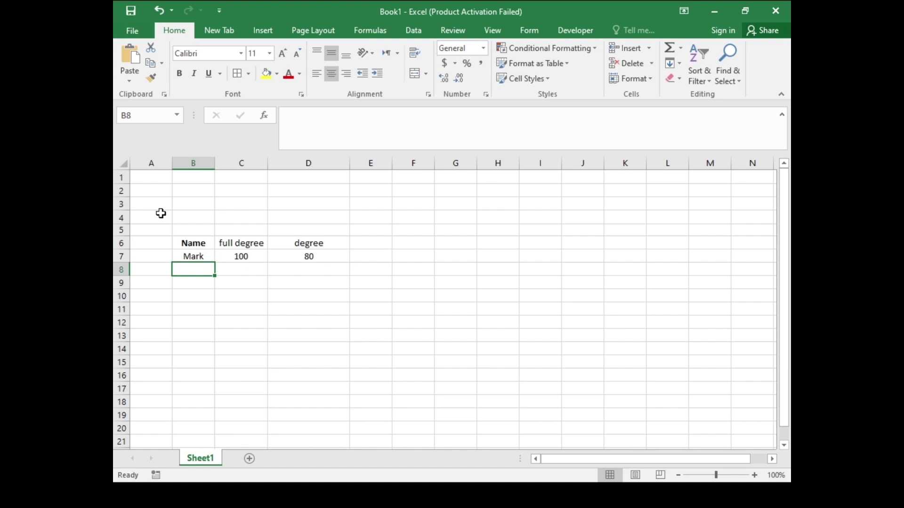
Step: Fill row 8 with the second person's name in B8, a full degree of 100 and a degree of 70
text(Adam)
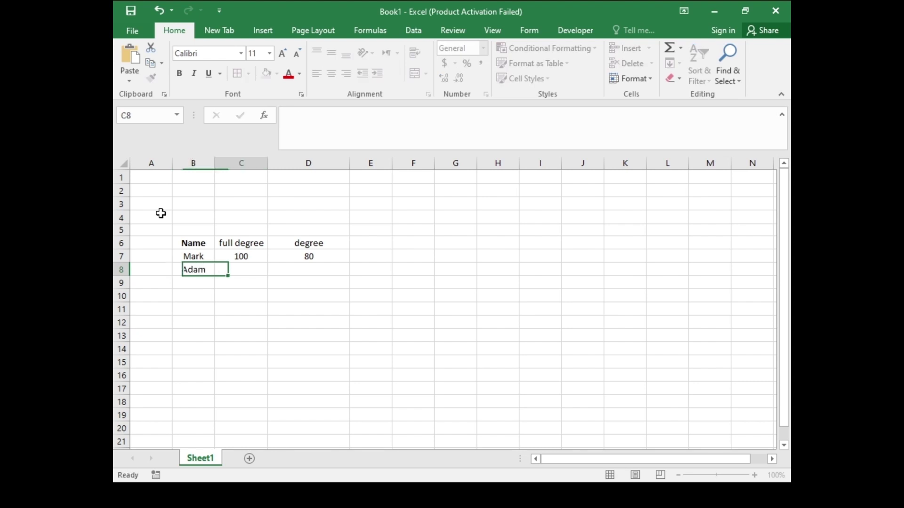
key(Tab)
text(100)
key(Tab)
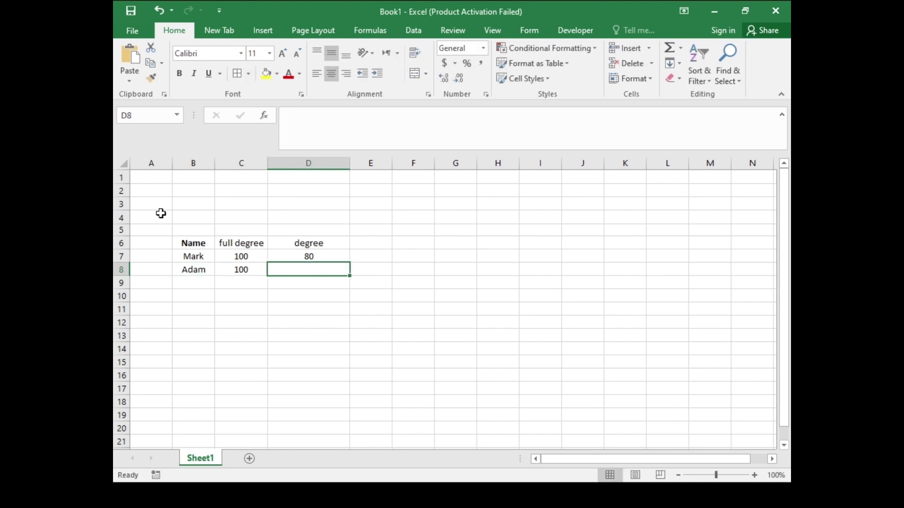
text(70)
key(Return)
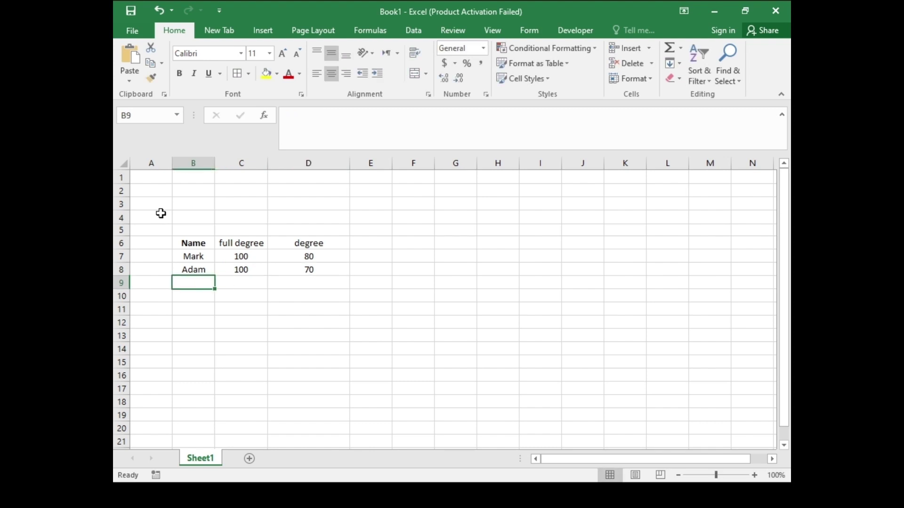
Step: Fill row 9 with the third person's name in B9, a full degree of 100 and a degree of 90
text(June)
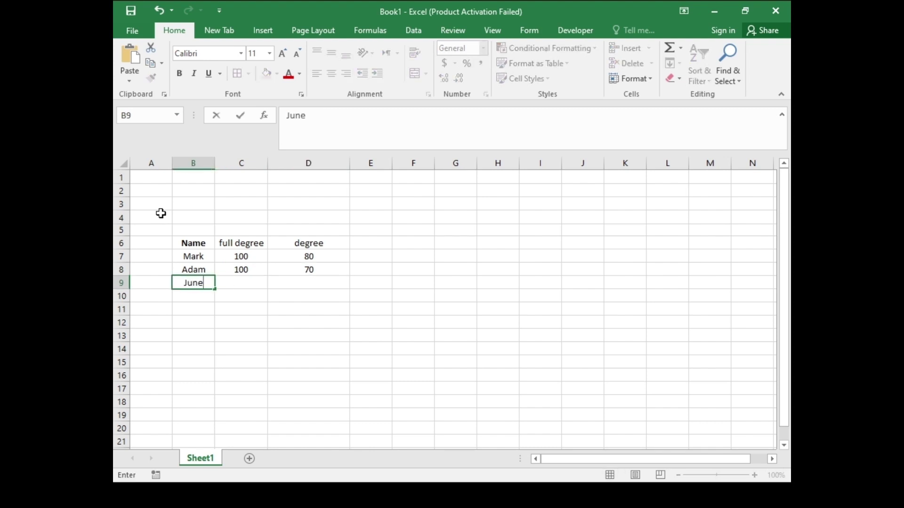
key(Tab)
text(100)
key(Tab)
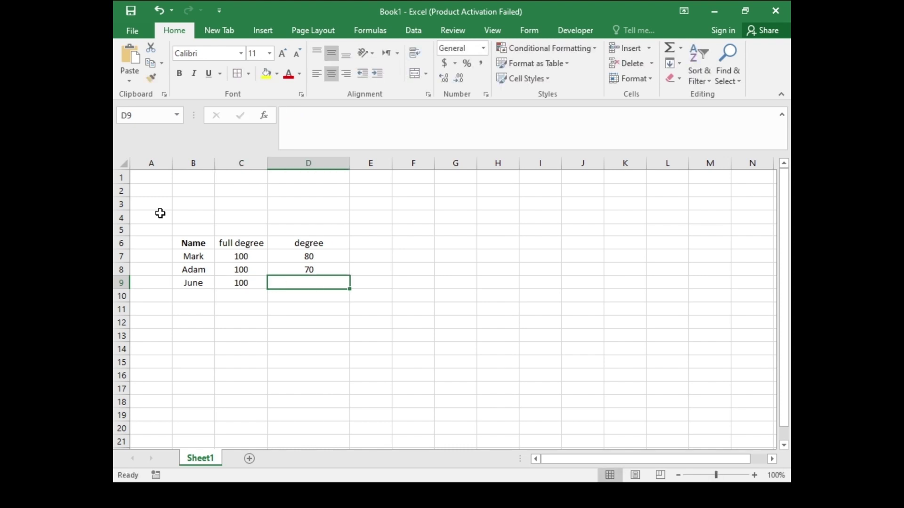
text(90)
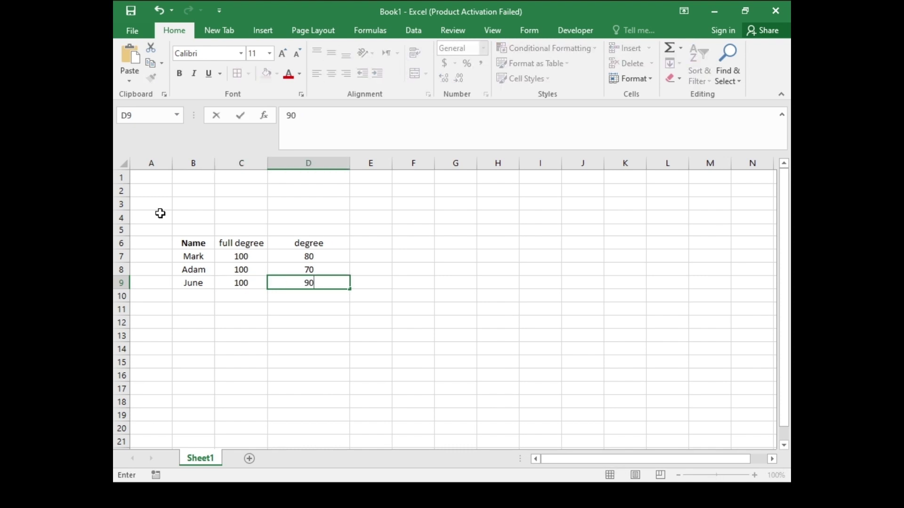
key(Return)
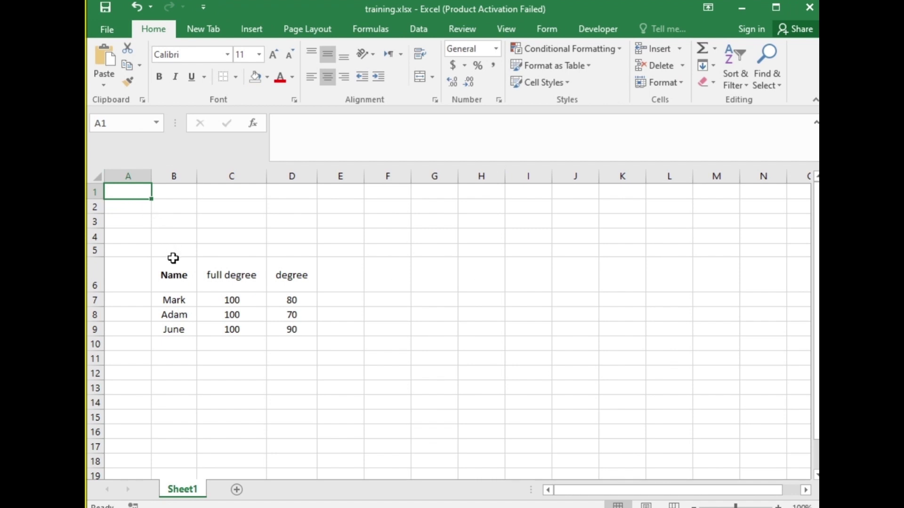
Step: Apply All Borders to the whole table in B6:D9
drag(176, 264, 288, 325)
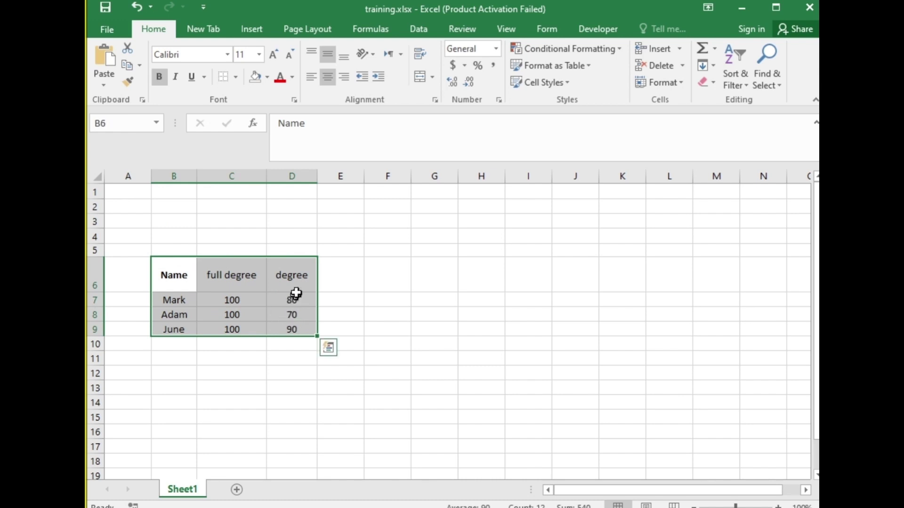
click(233, 74)
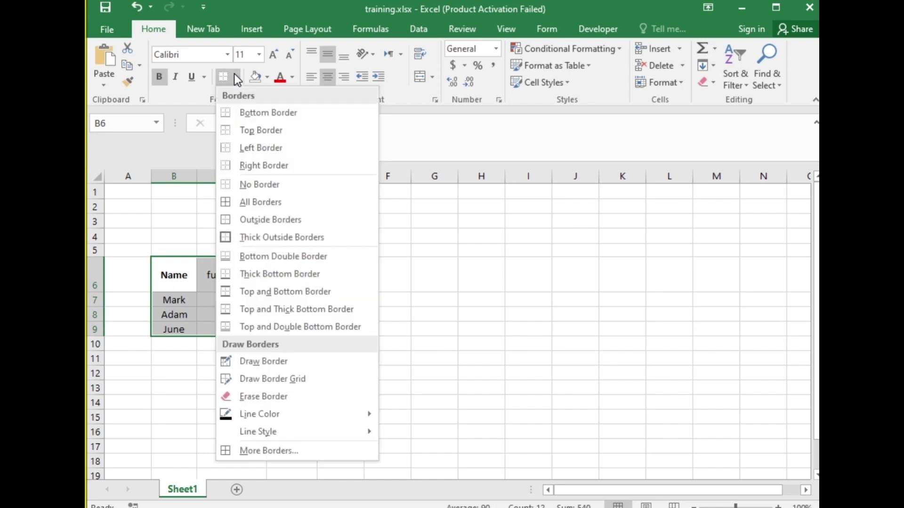
click(264, 204)
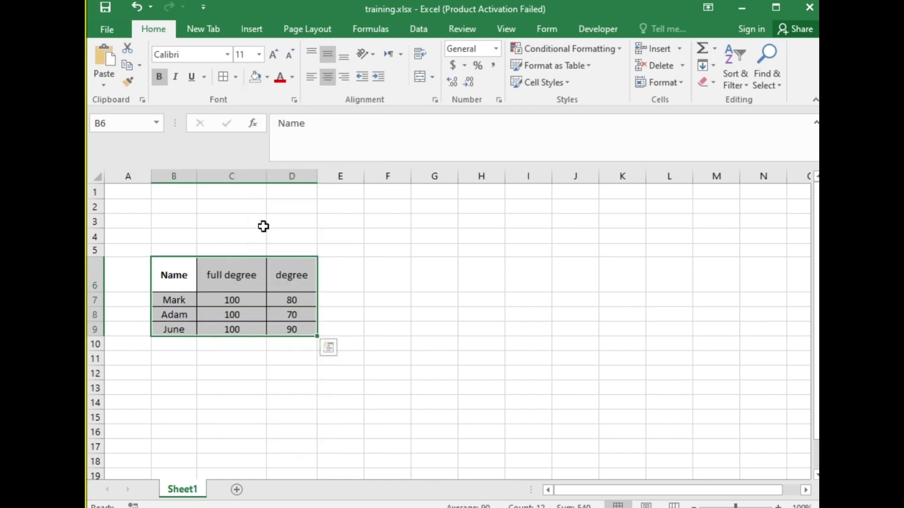
Step: Make all the headings in B6:D6 bold and increase their font size to 12
click(272, 280)
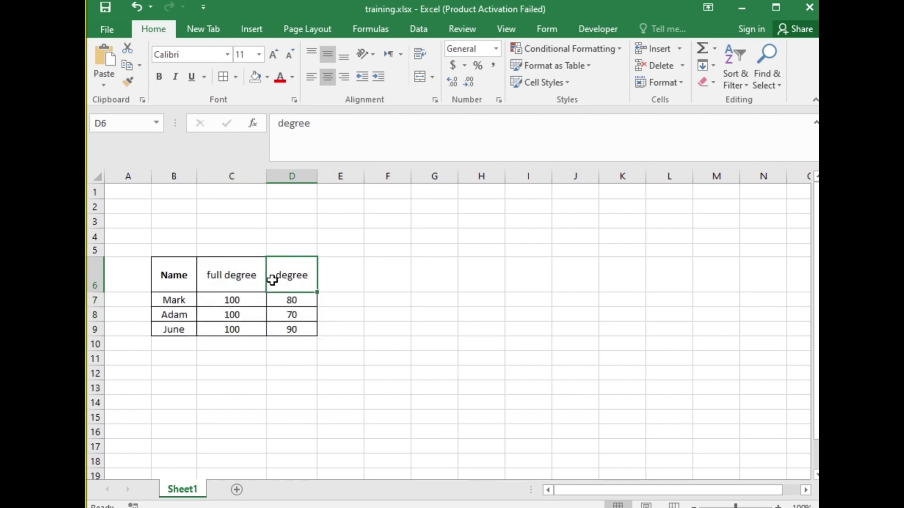
drag(272, 279, 177, 276)
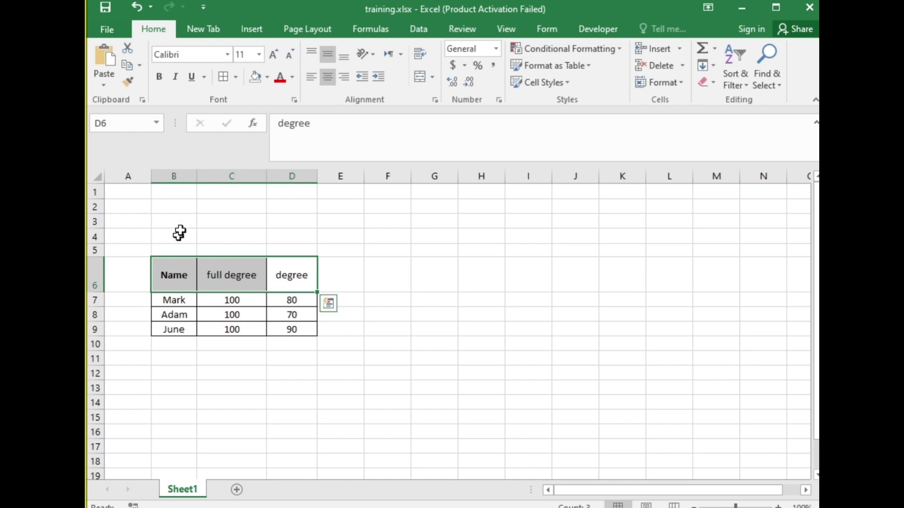
click(160, 78)
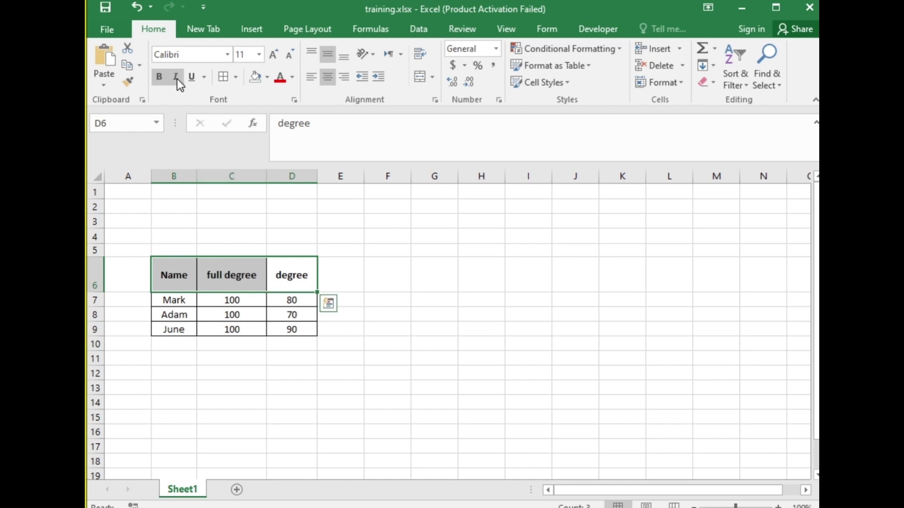
key(Tab)
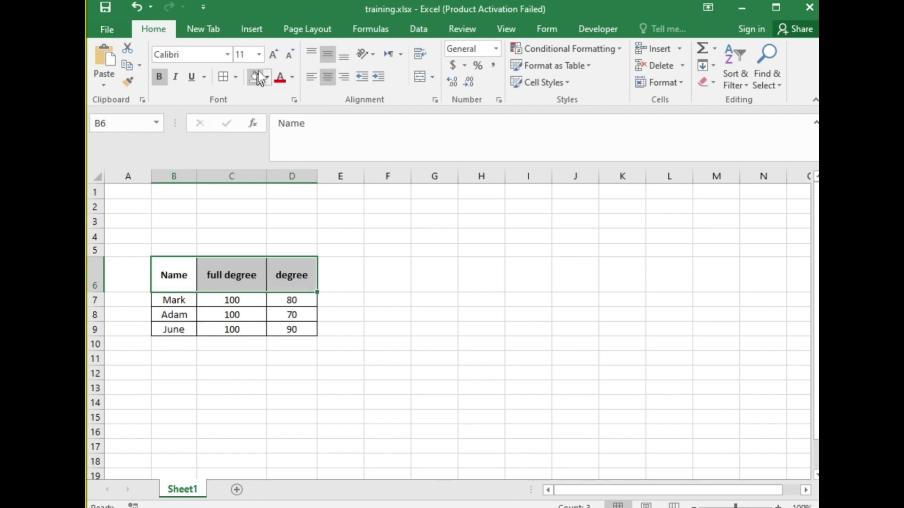
click(272, 60)
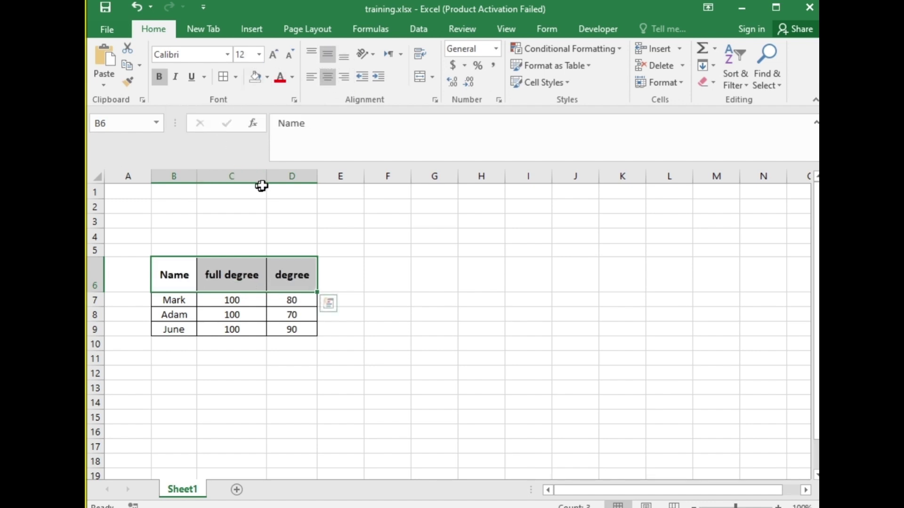
Step: Try narrowing columns C and D to fit their headings and adjusting the height of row 6
drag(317, 171, 255, 174)
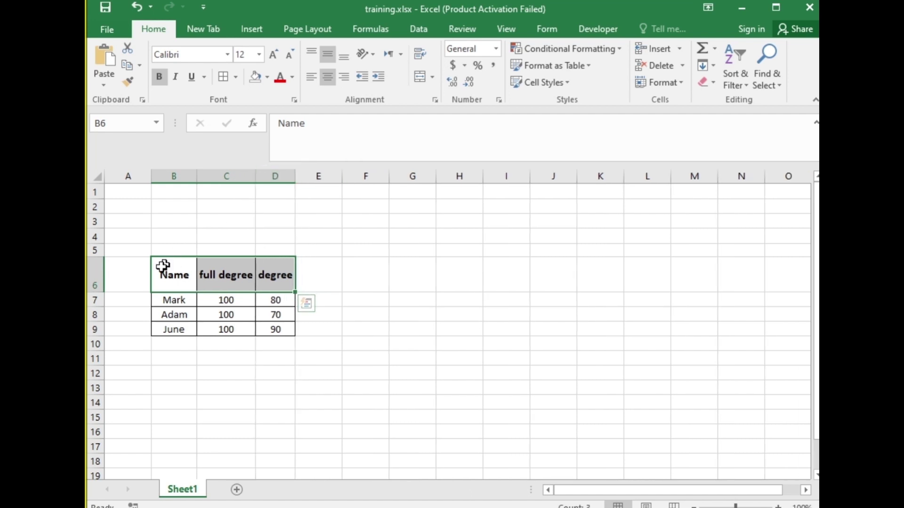
mouse_move(101, 292)
mouse_down()
mouse_move(98, 265)
mouse_move(101, 303)
mouse_up()
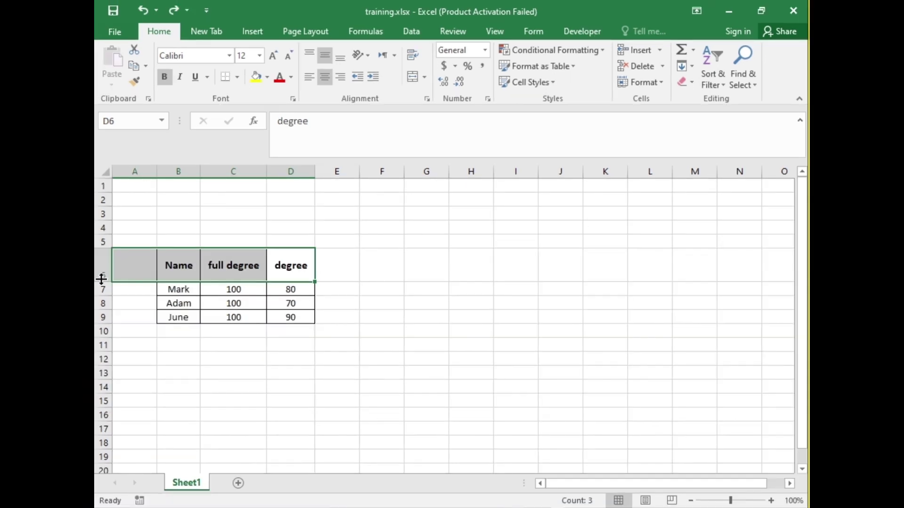
Step: Copy the three data rows in B7:D9 and paste them with their formatting directly below, starting at B10
drag(170, 289, 293, 315)
right_click(161, 290)
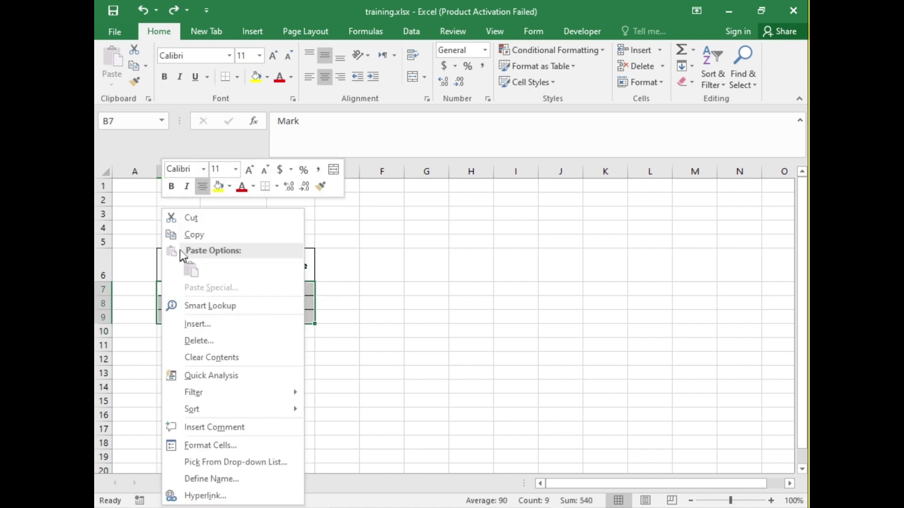
click(194, 237)
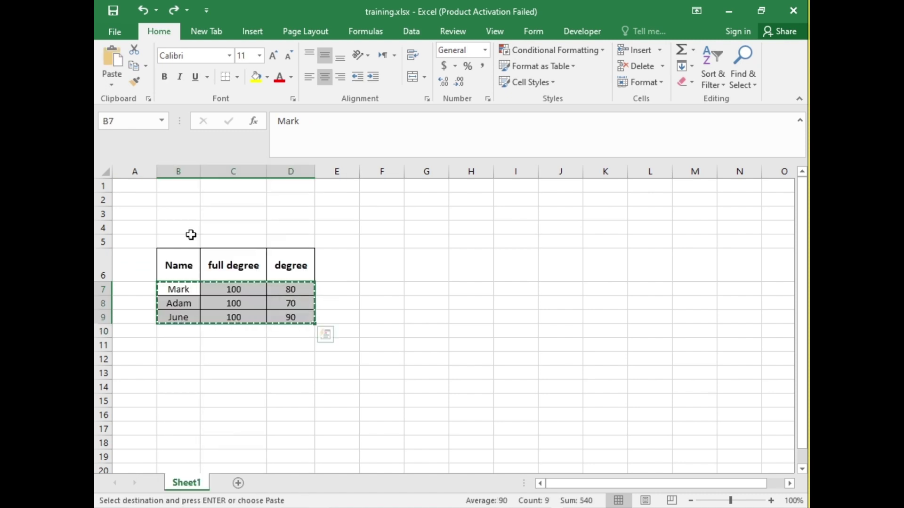
click(181, 332)
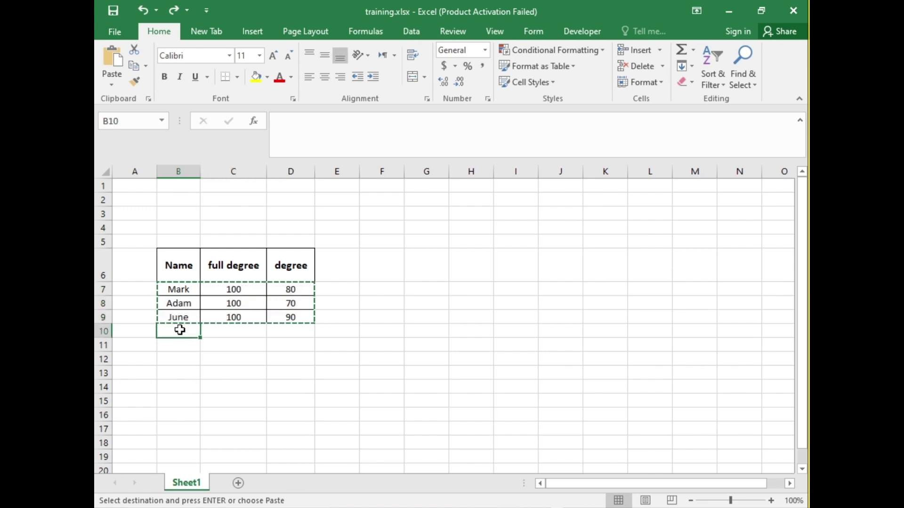
right_click(180, 329)
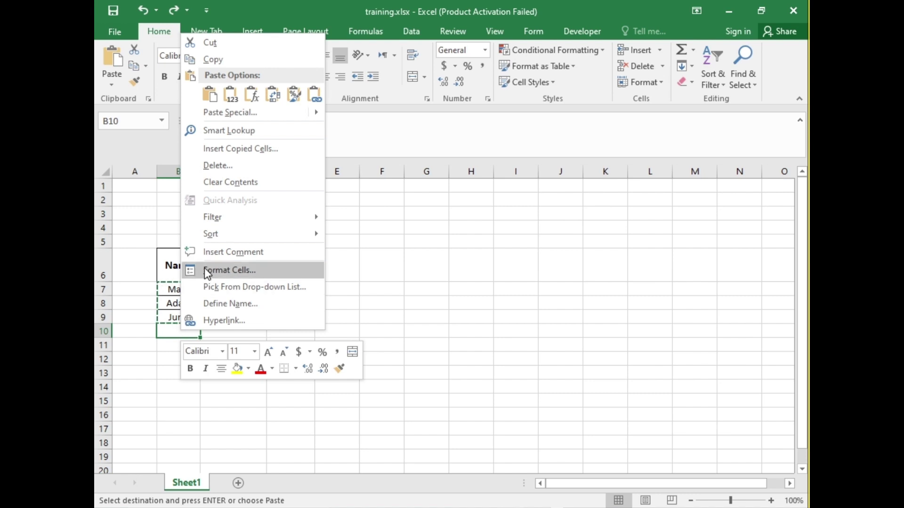
click(208, 94)
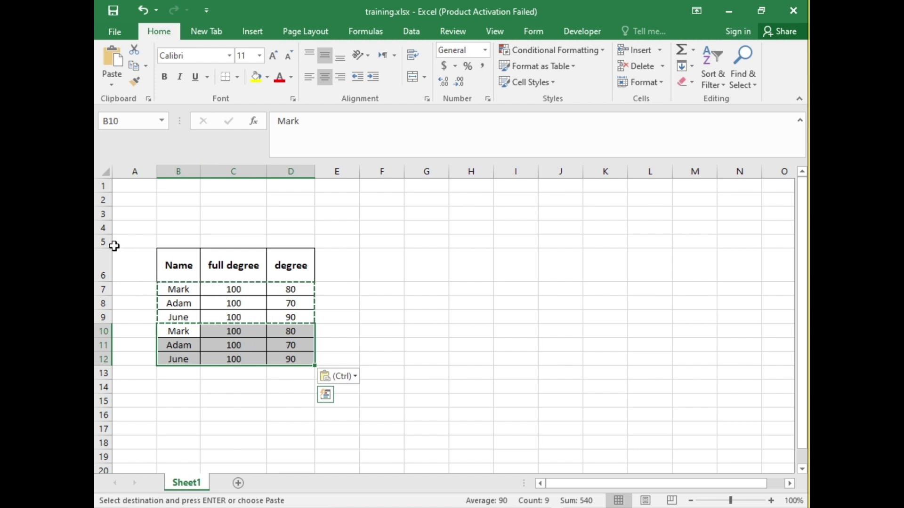
Step: Delete the empty rows 1 to 5 above the table and the empty column A beside it
drag(105, 242, 103, 188)
right_click(103, 187)
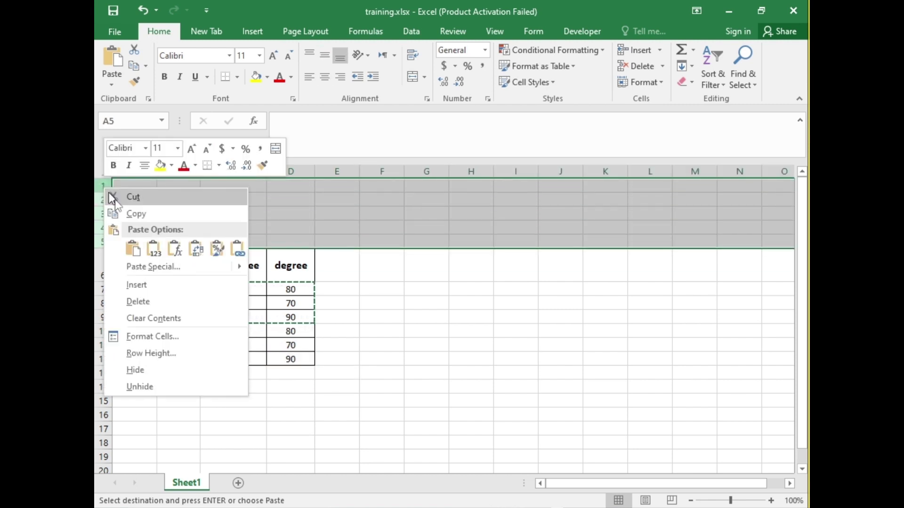
click(134, 304)
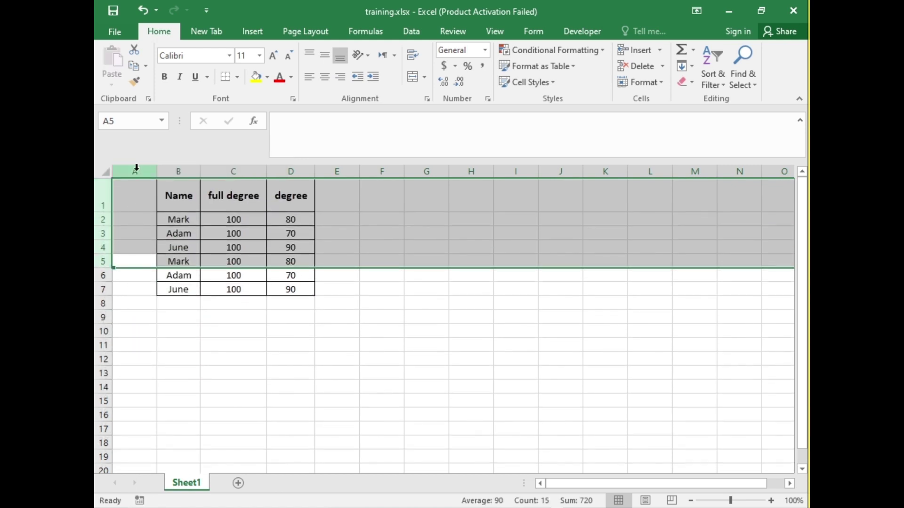
click(136, 168)
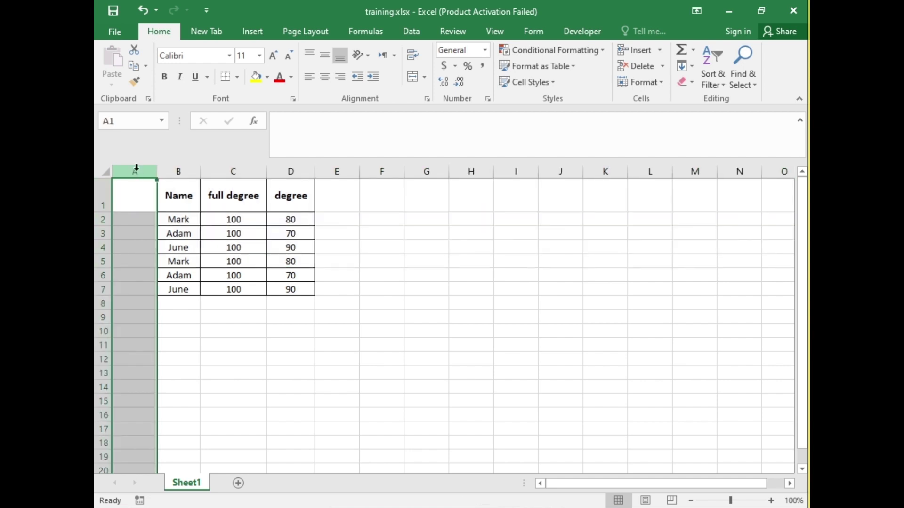
right_click(136, 168)
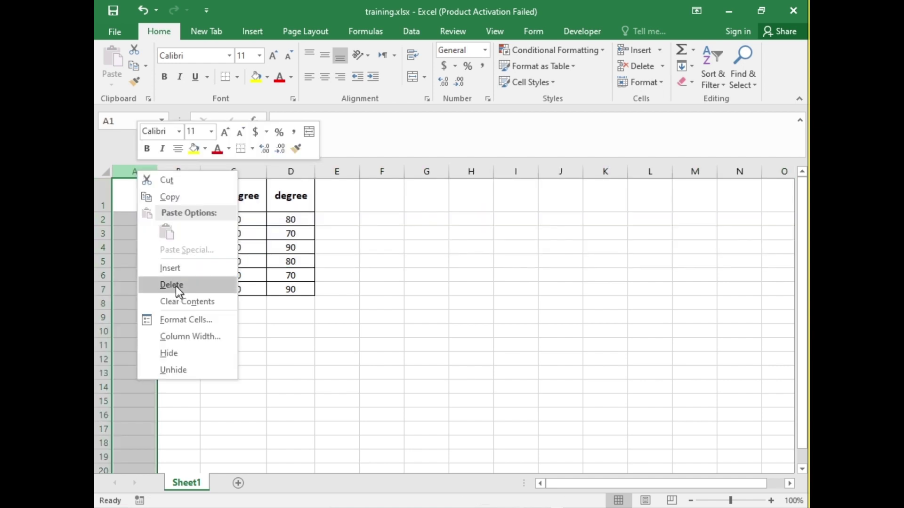
click(176, 286)
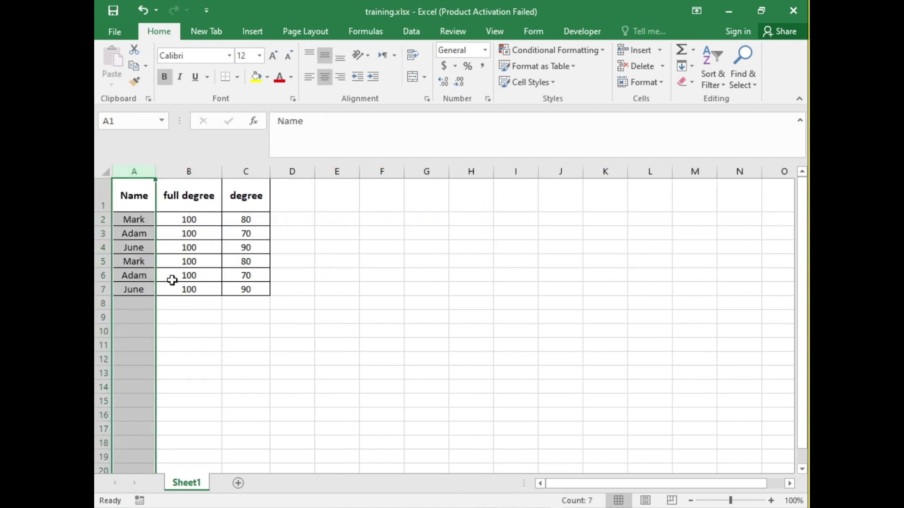
Step: Insert a blank row above the headings and enter the title "Student's degree" in A1
click(105, 197)
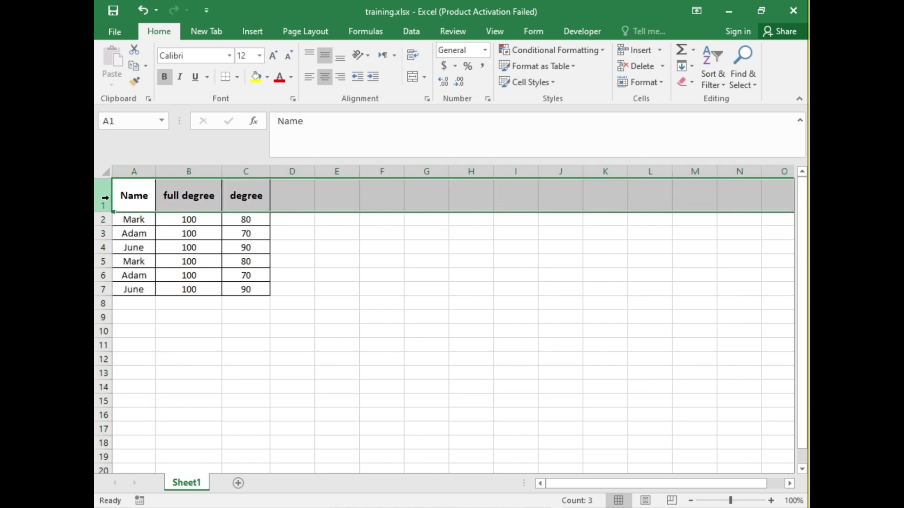
right_click(106, 197)
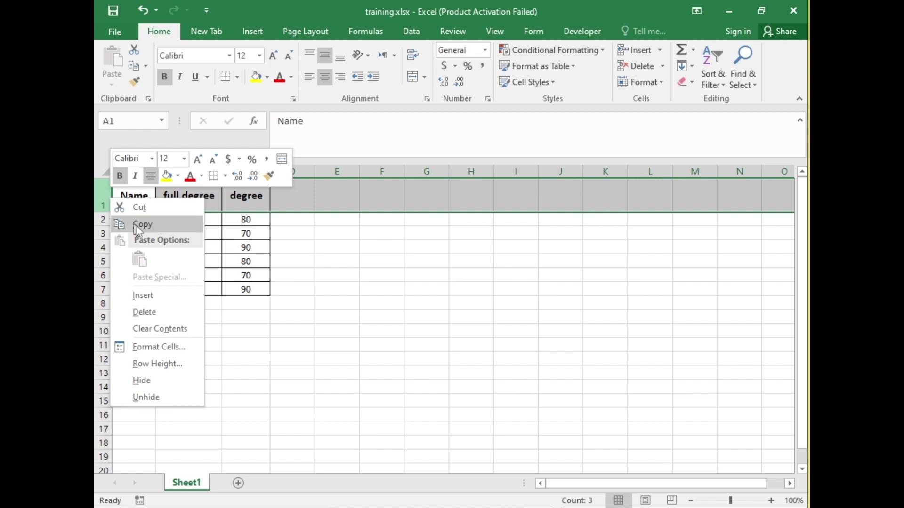
click(160, 296)
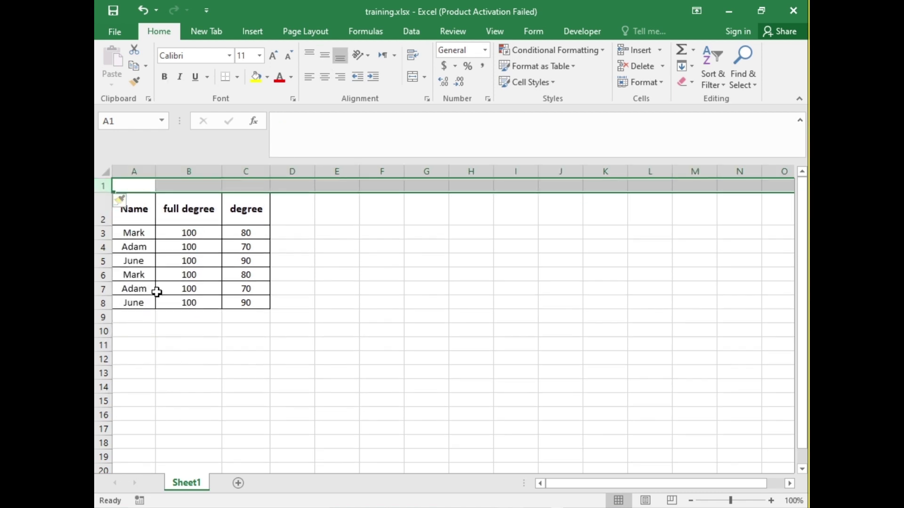
click(127, 186)
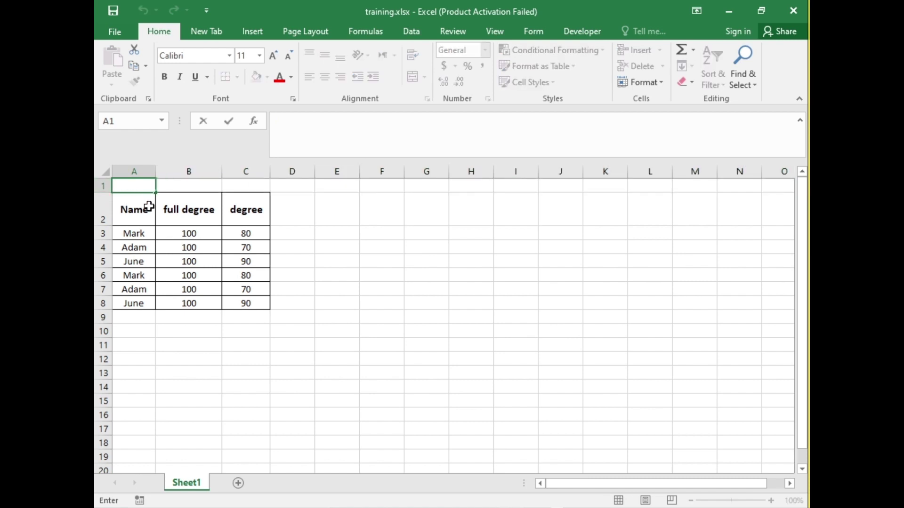
text(Student)
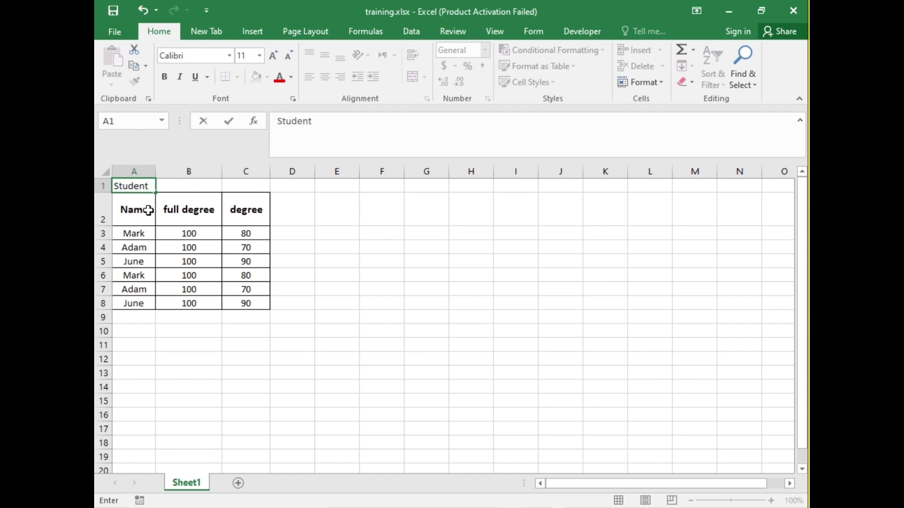
text('s degree)
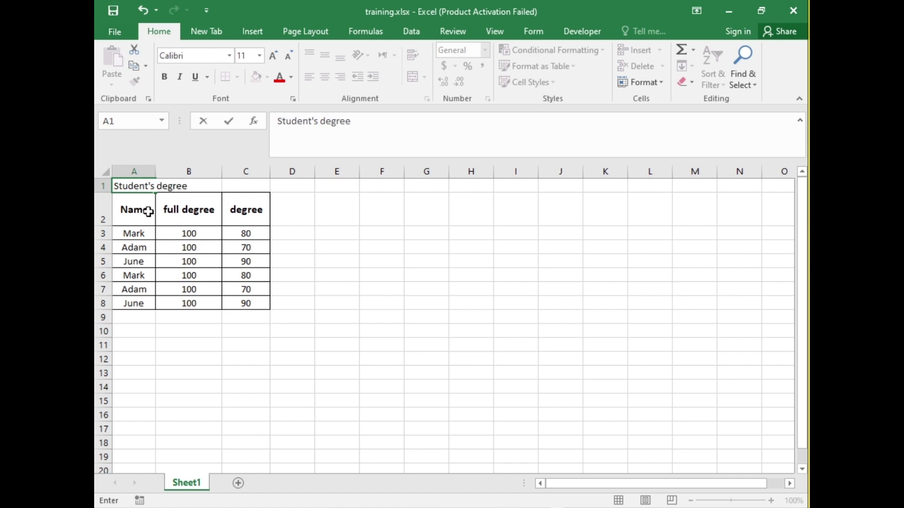
click(228, 185)
click(209, 185)
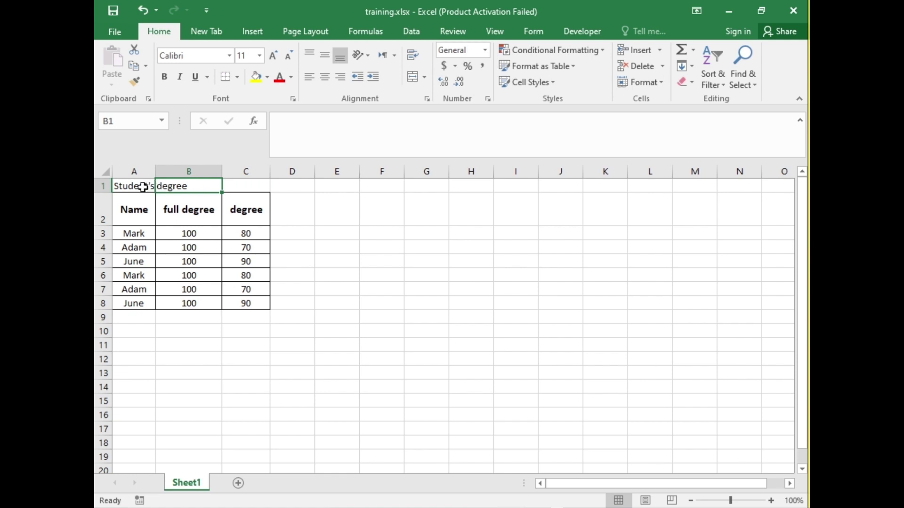
Step: Merge and center the title across A1:C1 and make it bold
drag(150, 184, 247, 186)
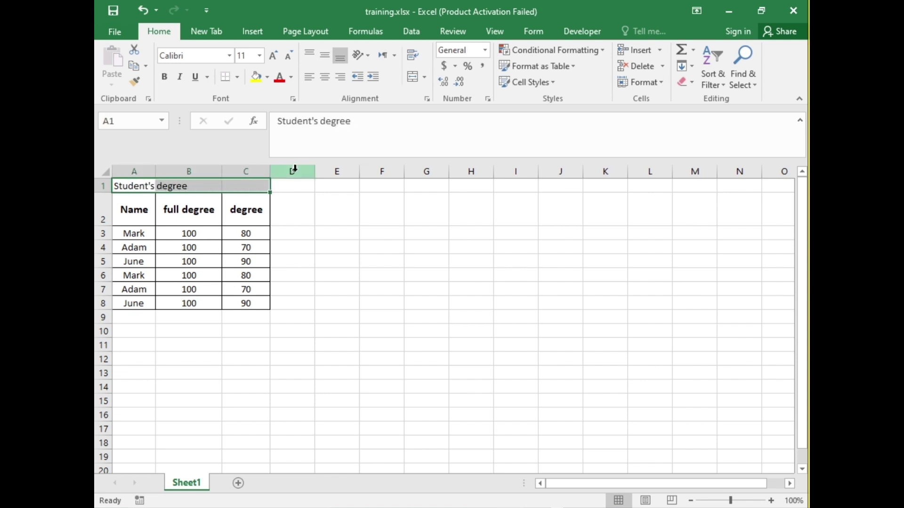
click(414, 76)
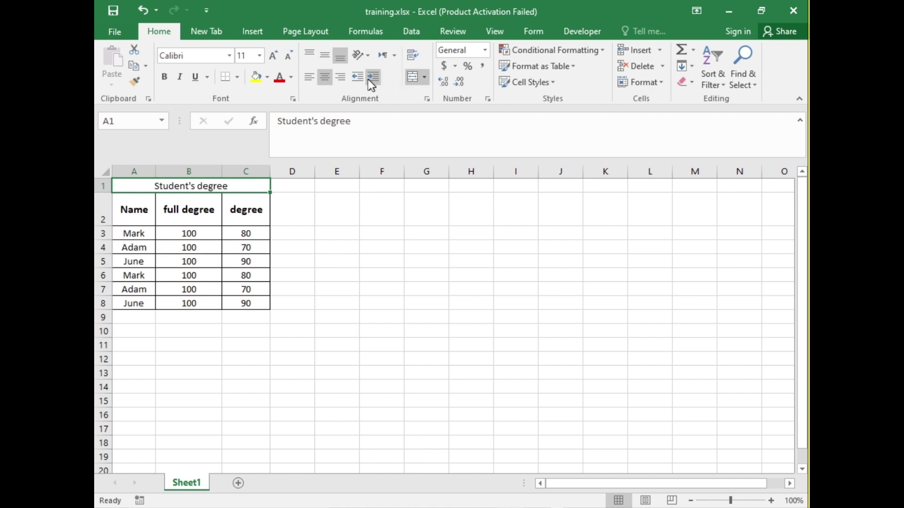
click(166, 79)
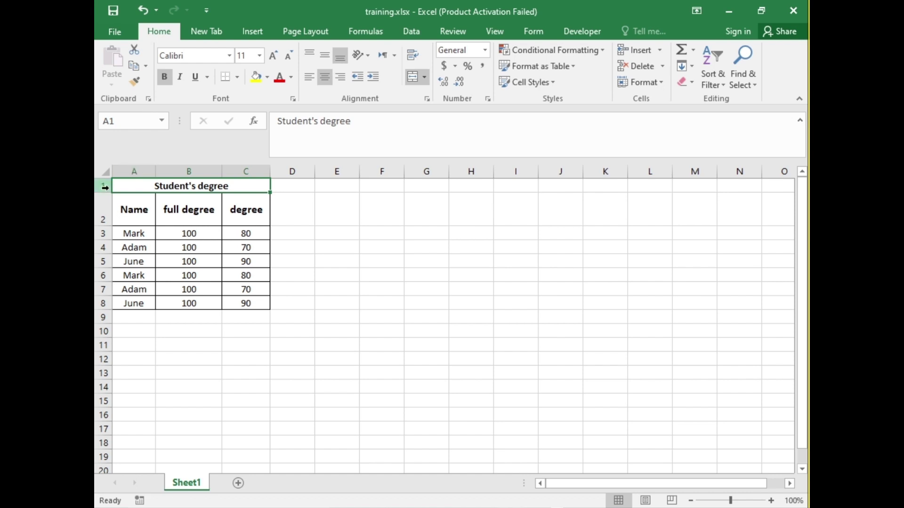
Step: Make row 1 taller, roughly matching the heading row, and increase the title's font size to 14
drag(102, 192, 102, 211)
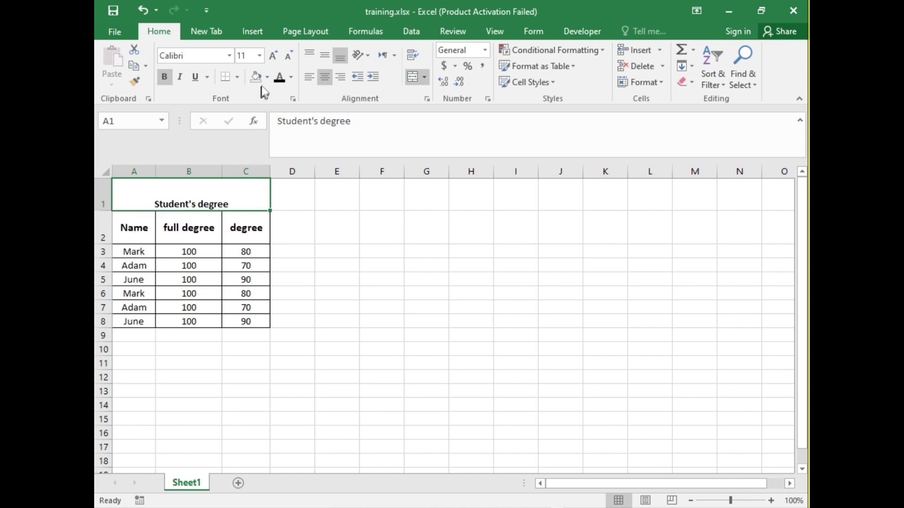
click(273, 57)
click(272, 58)
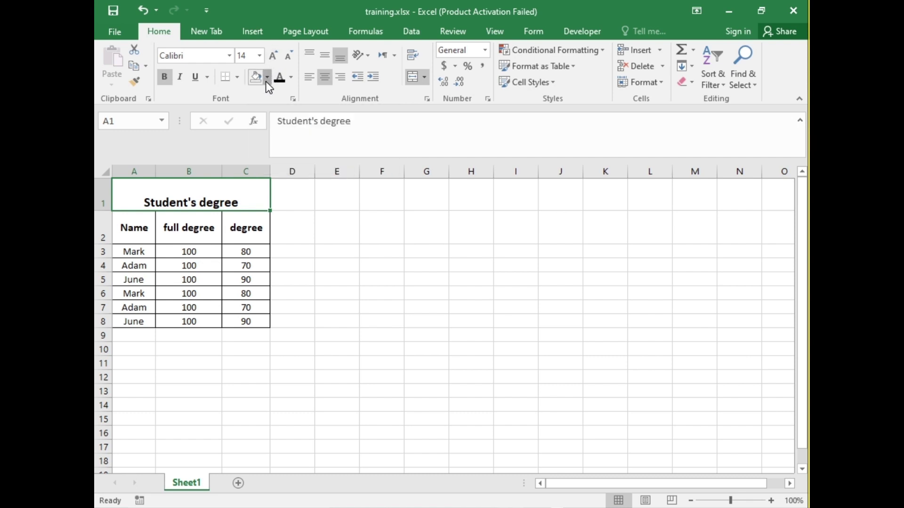
Step: Give the merged title cell a light blue fill and set its font color to standard red
click(267, 78)
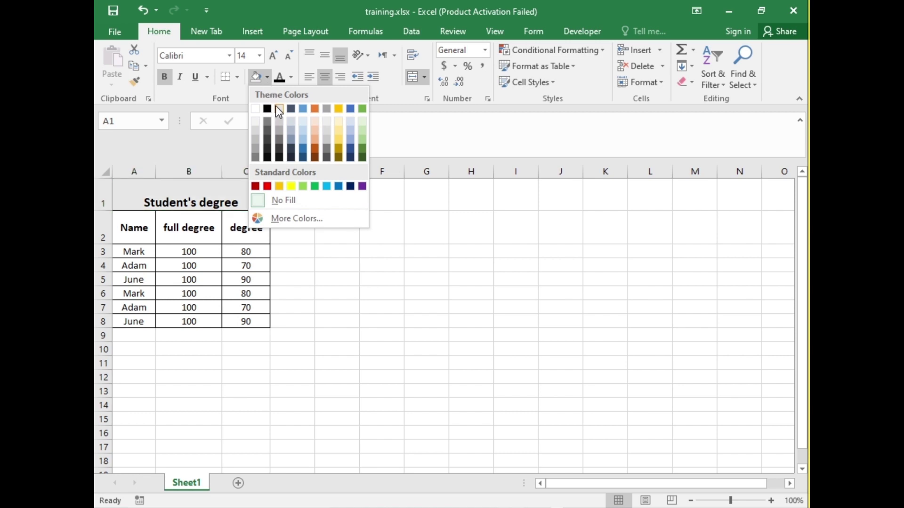
click(307, 129)
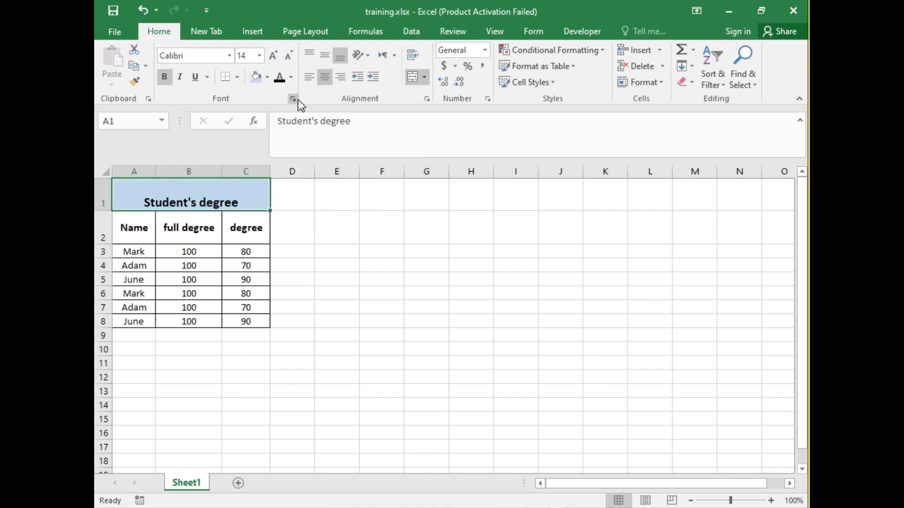
click(292, 78)
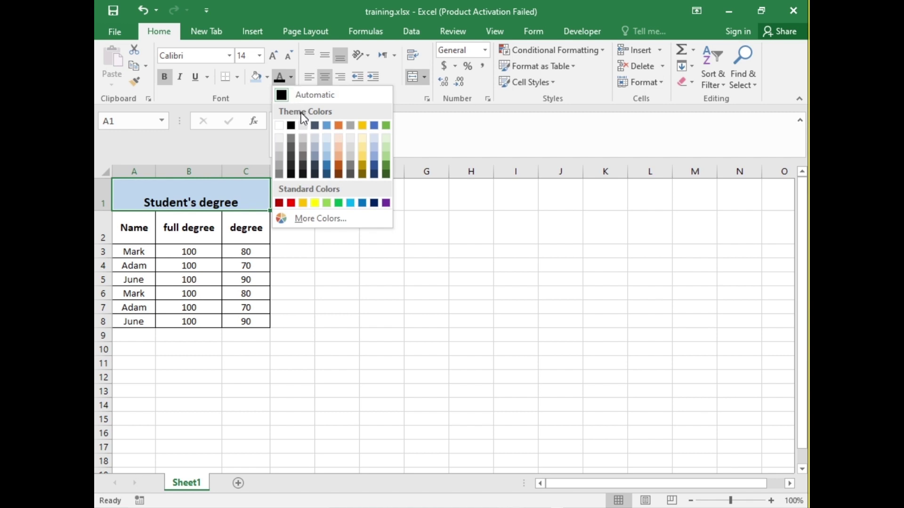
click(293, 202)
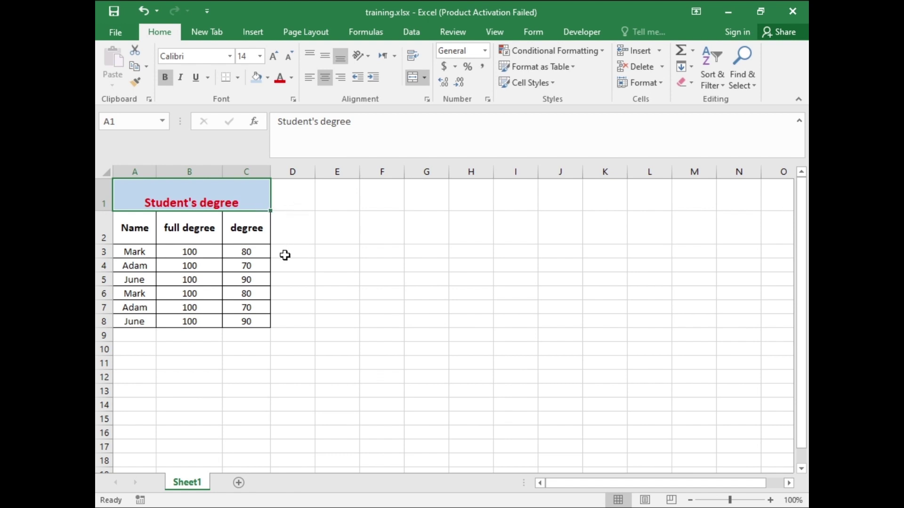
Step: Total the degree column in C9 by adding its cells individually with =C3+C4+C5+C6+C7+C8
click(267, 335)
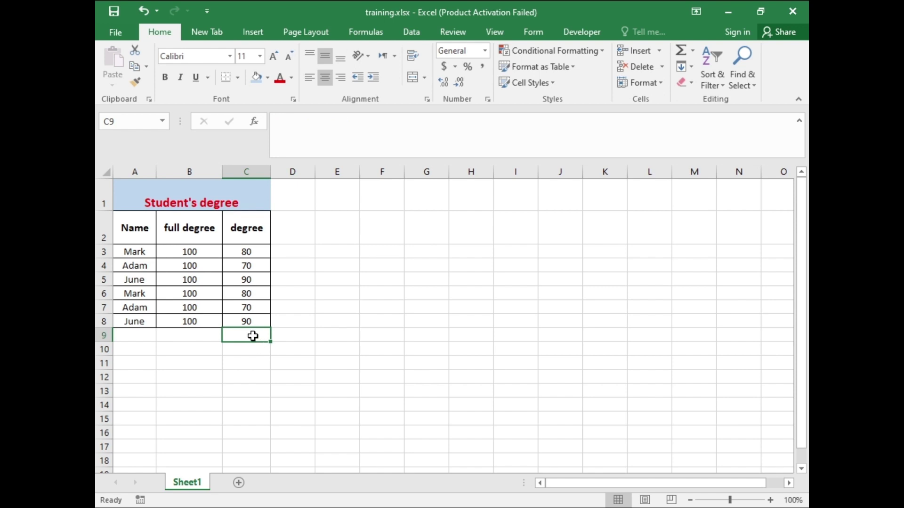
double_click(253, 335)
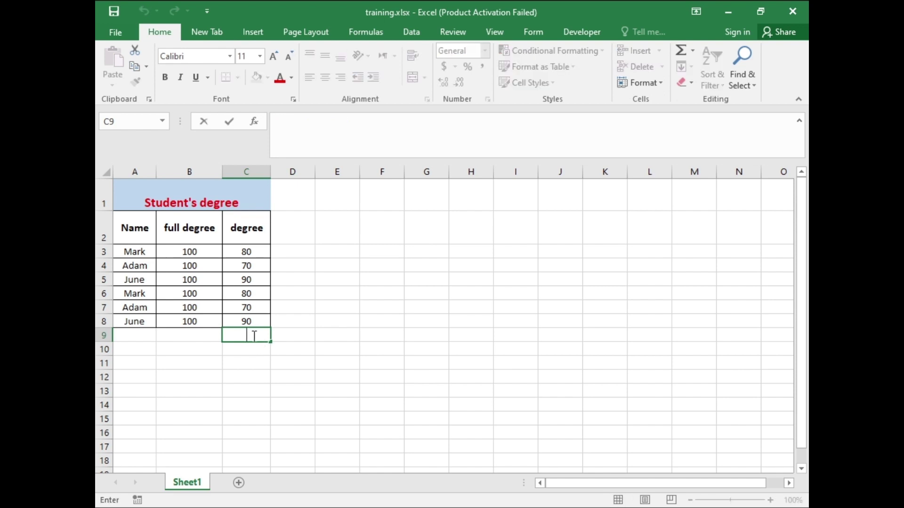
text(=)
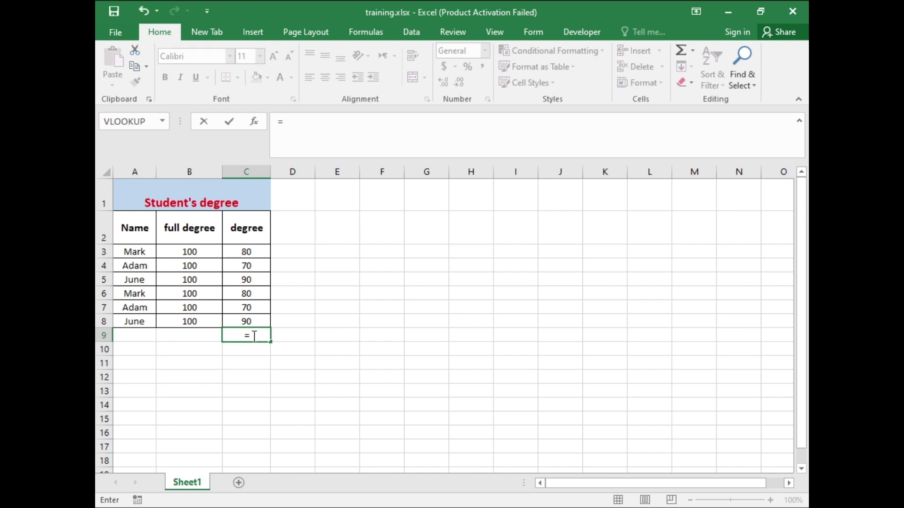
click(263, 255)
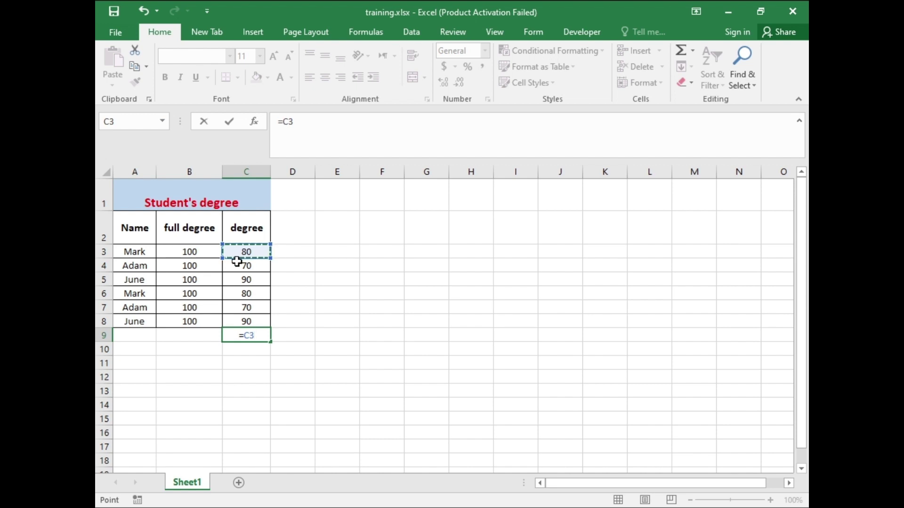
text(+)
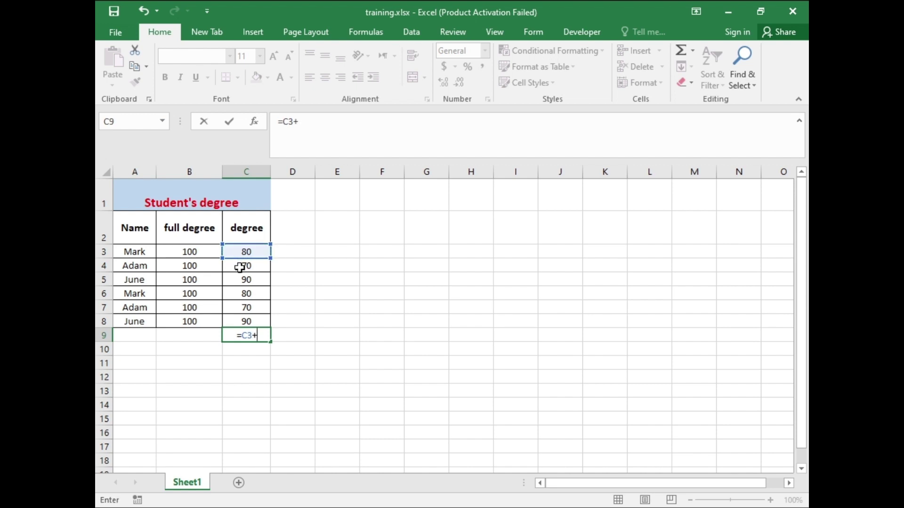
click(240, 267)
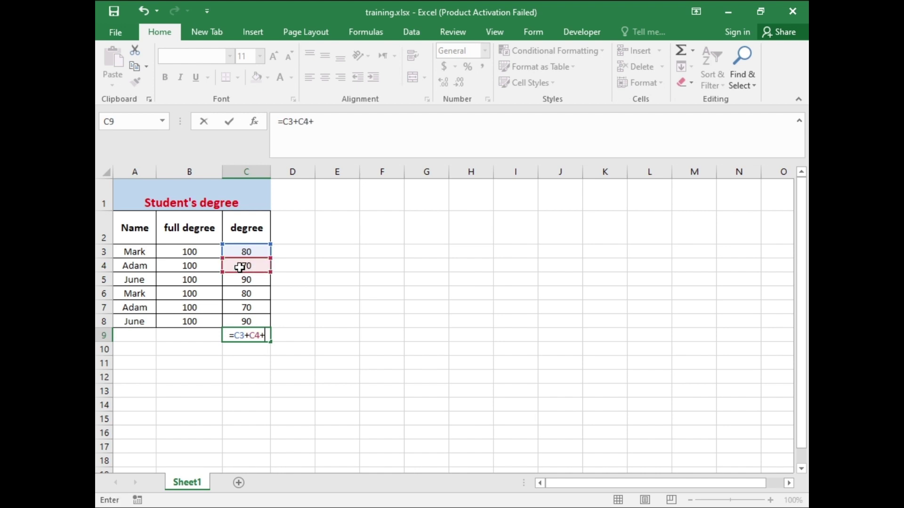
text(+)
click(245, 280)
text(+)
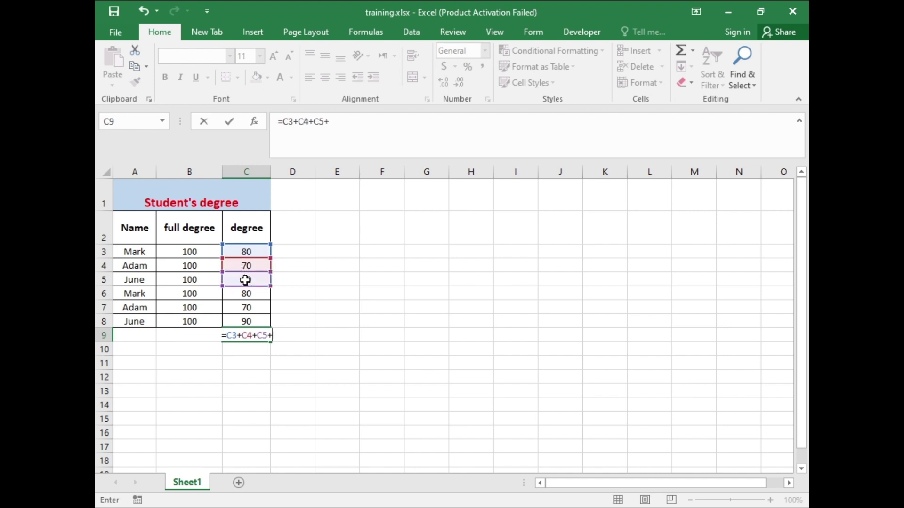
click(248, 292)
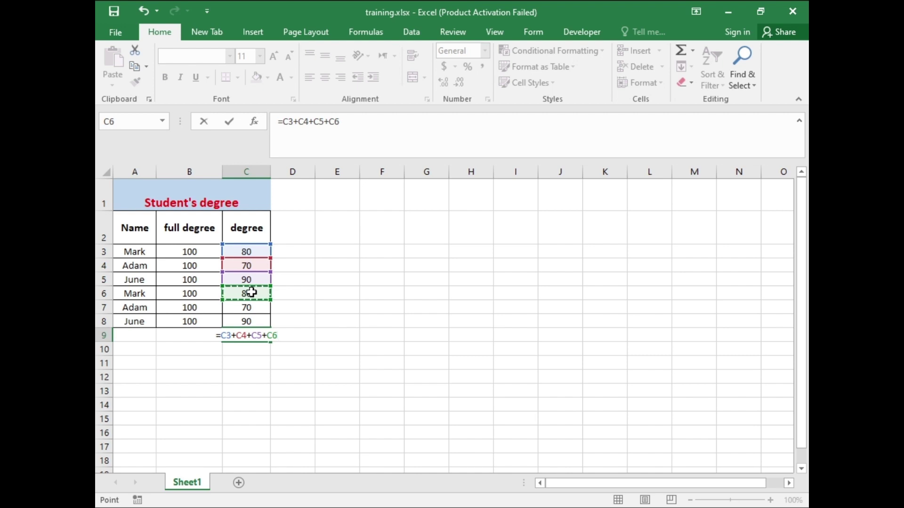
text(+)
click(253, 306)
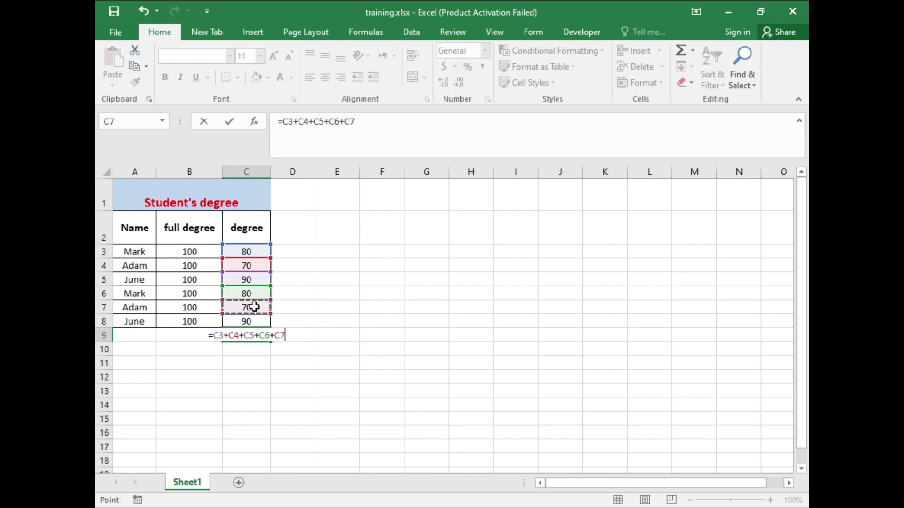
text(+)
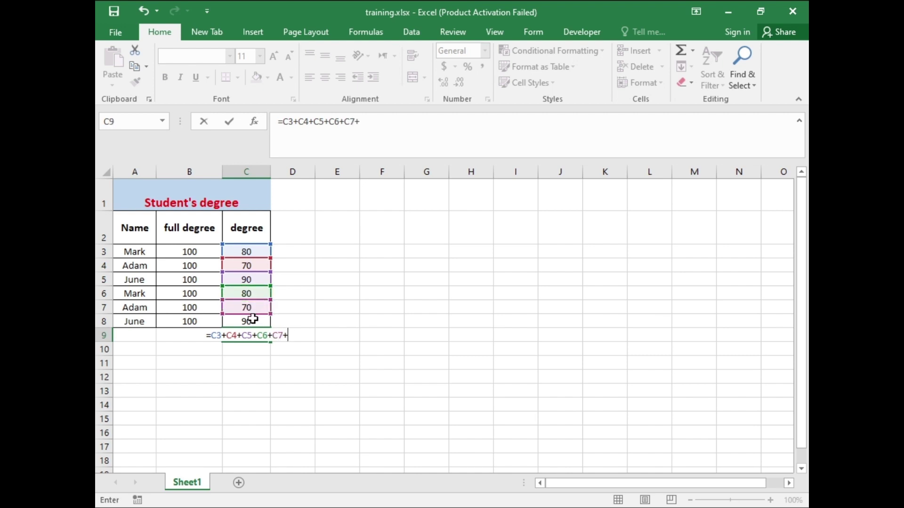
click(253, 320)
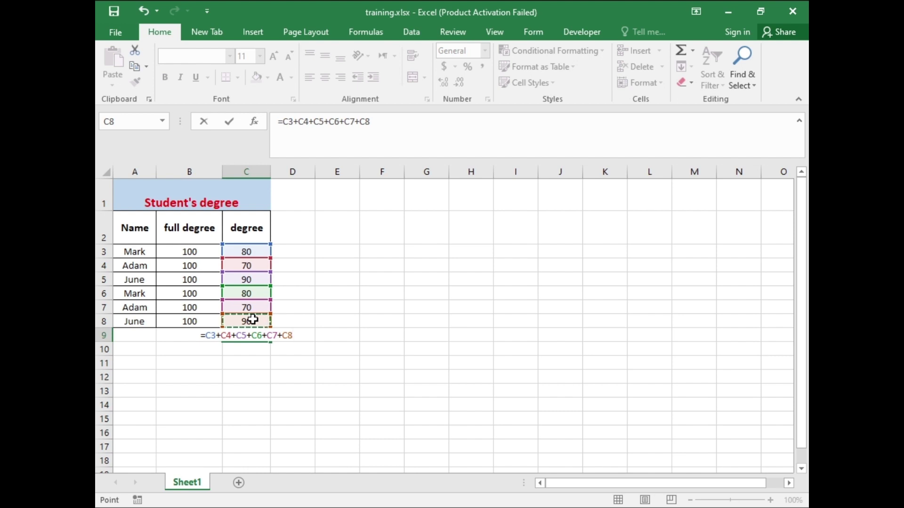
key(Return)
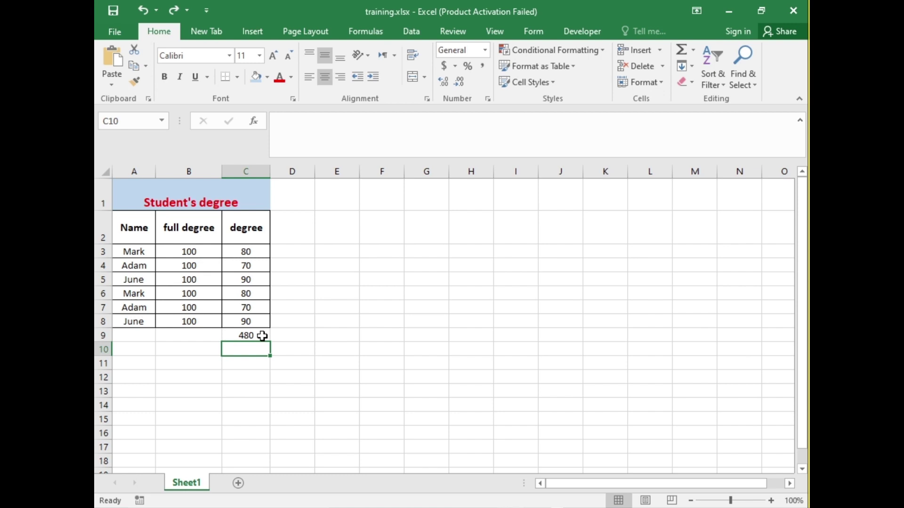
Step: Clear the contents of C9 and total the degrees there with =SUM(C3:C8)
click(262, 336)
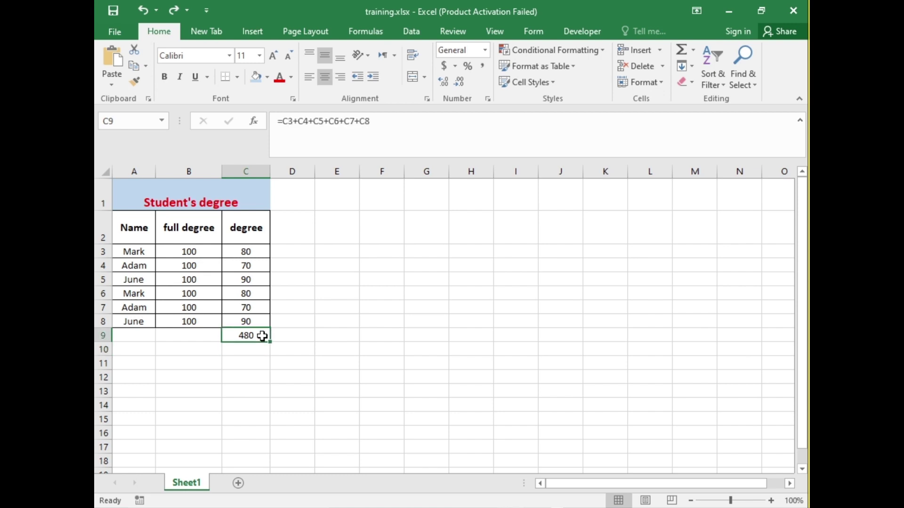
right_click(262, 336)
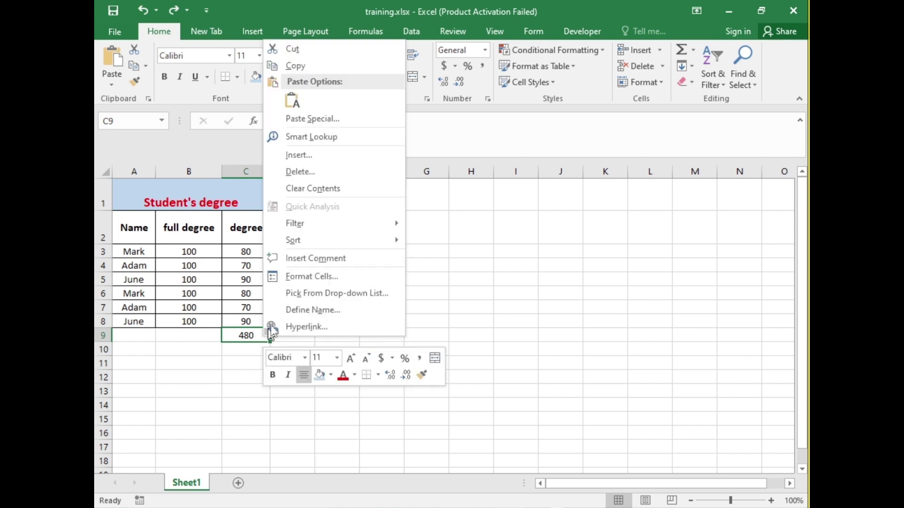
click(311, 189)
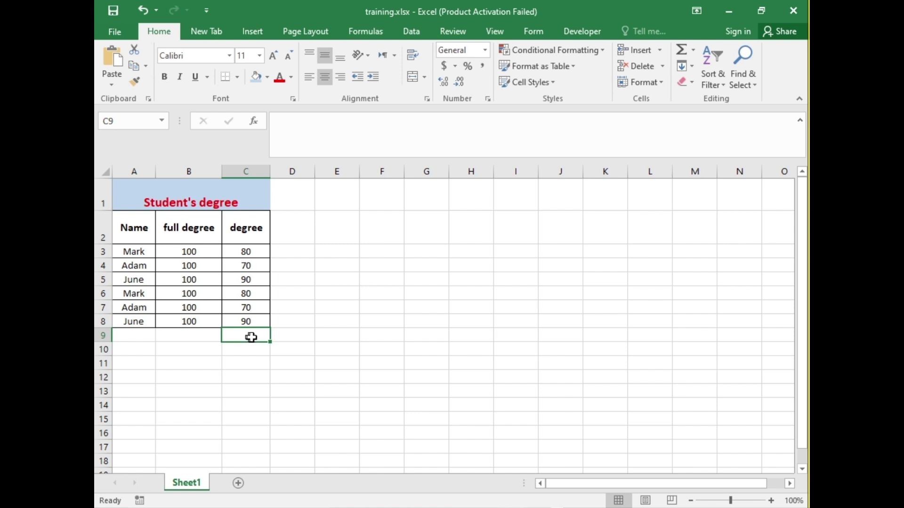
click(693, 50)
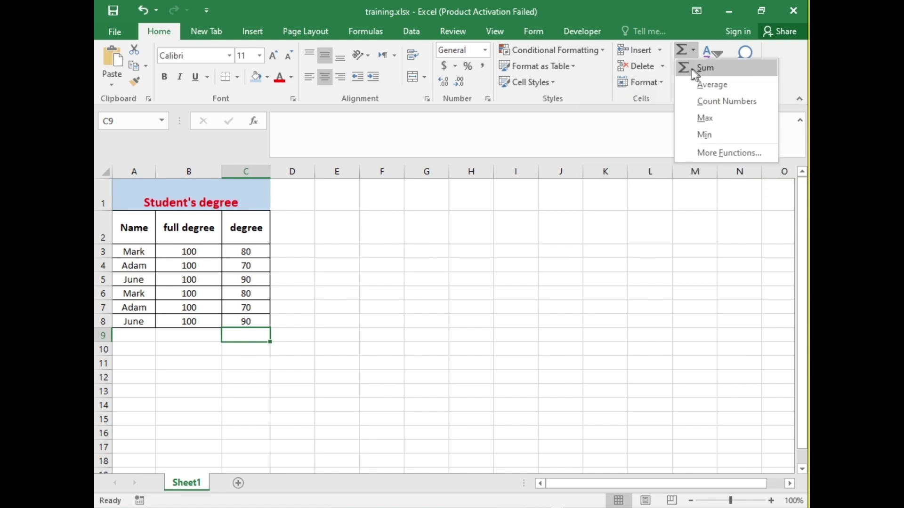
click(702, 67)
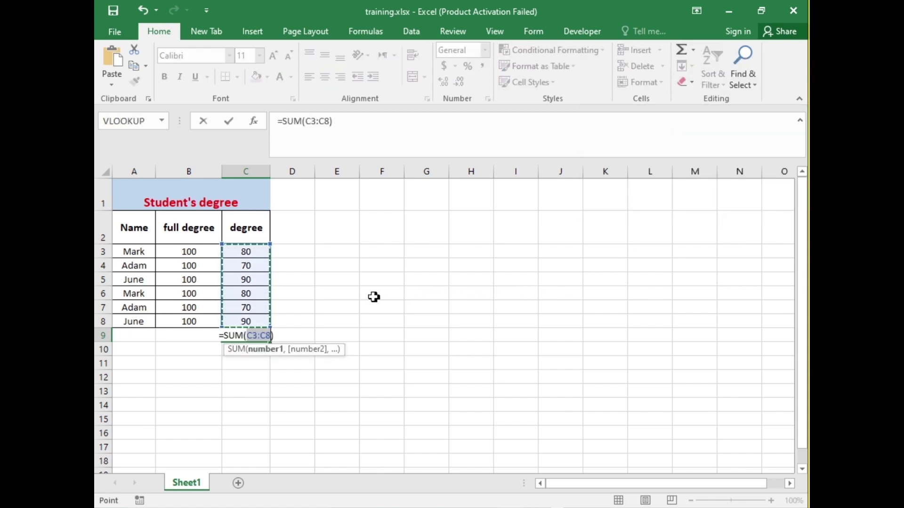
key(Return)
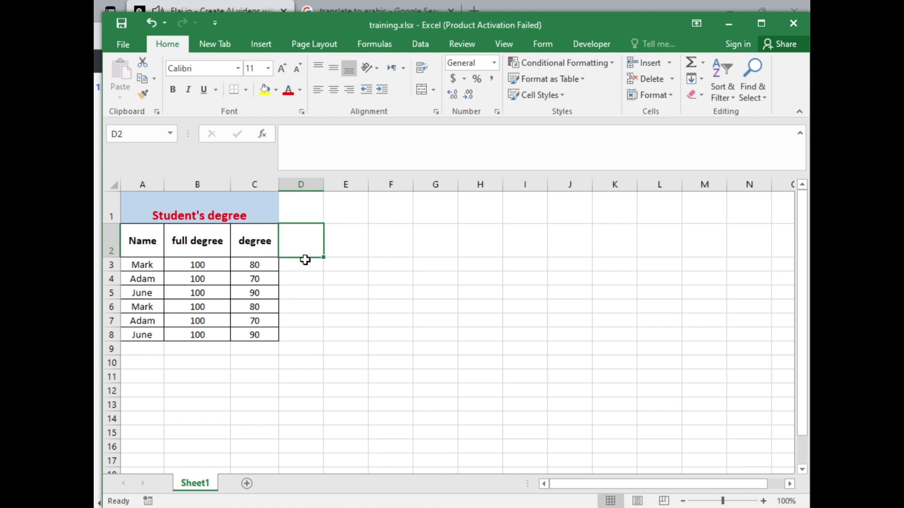
Step: Divide the first student's degree by the full degree by entering =C3/B3 in D3
click(306, 266)
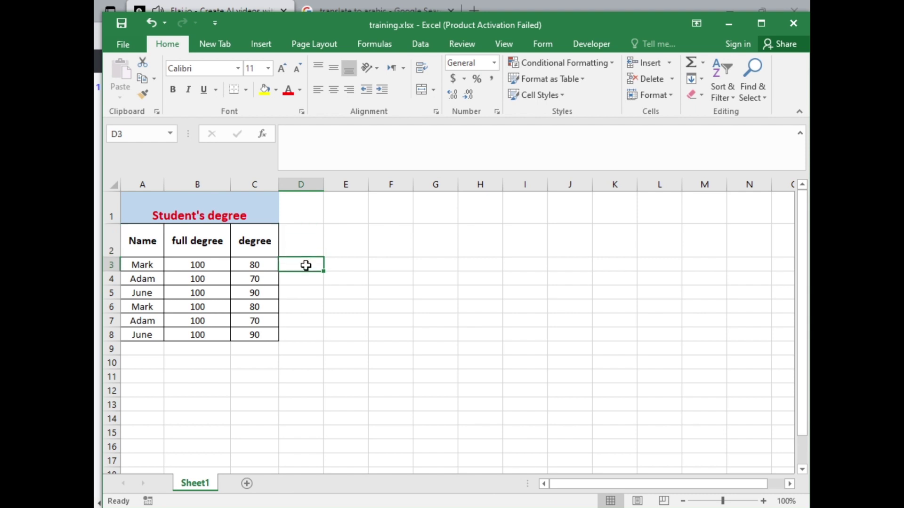
text(=)
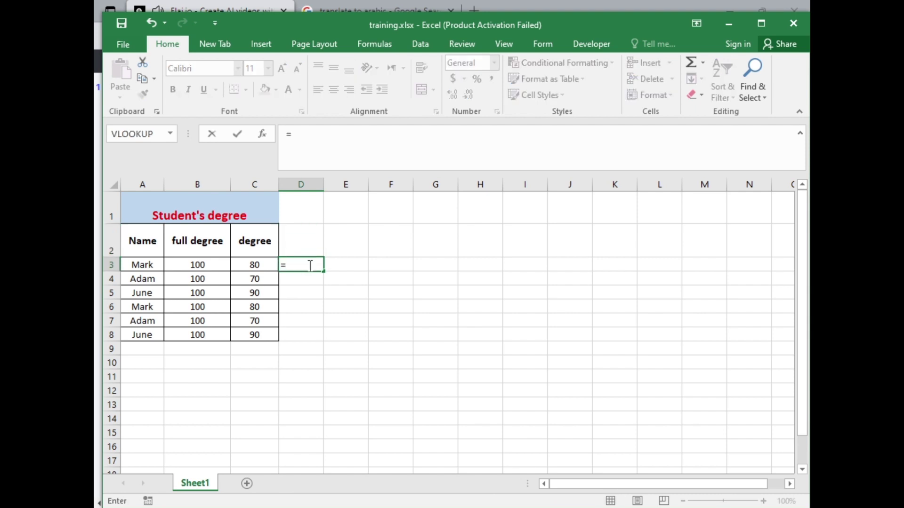
click(269, 266)
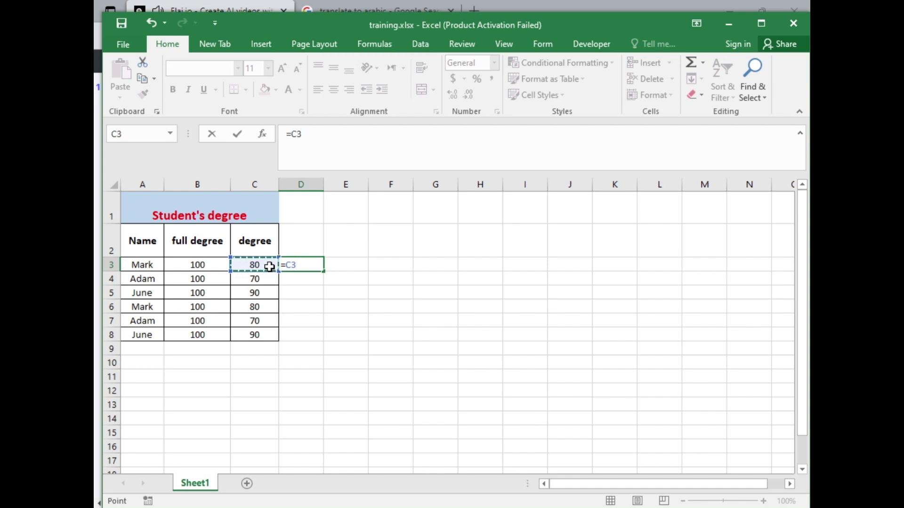
text(/)
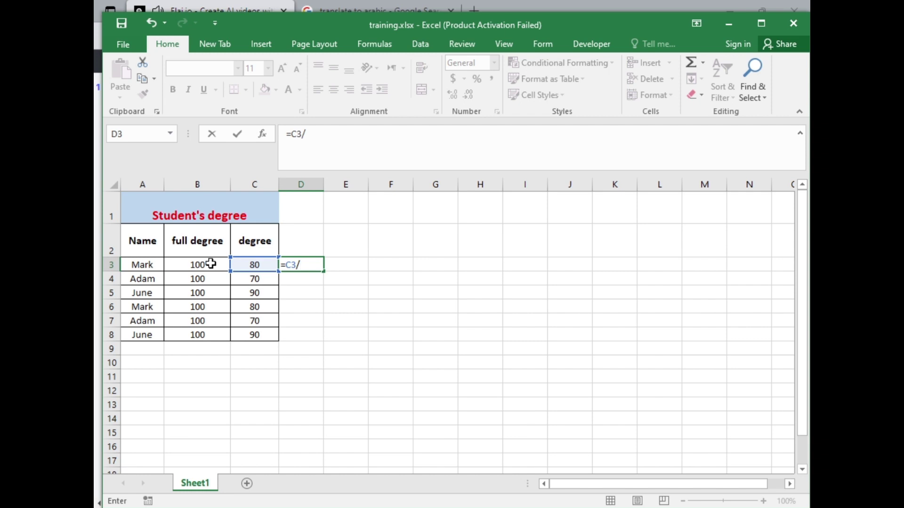
click(210, 264)
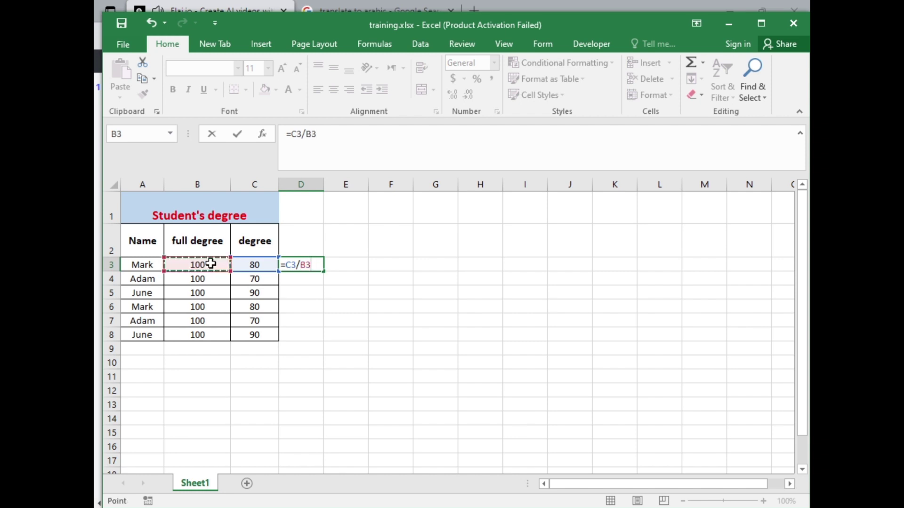
key(Return)
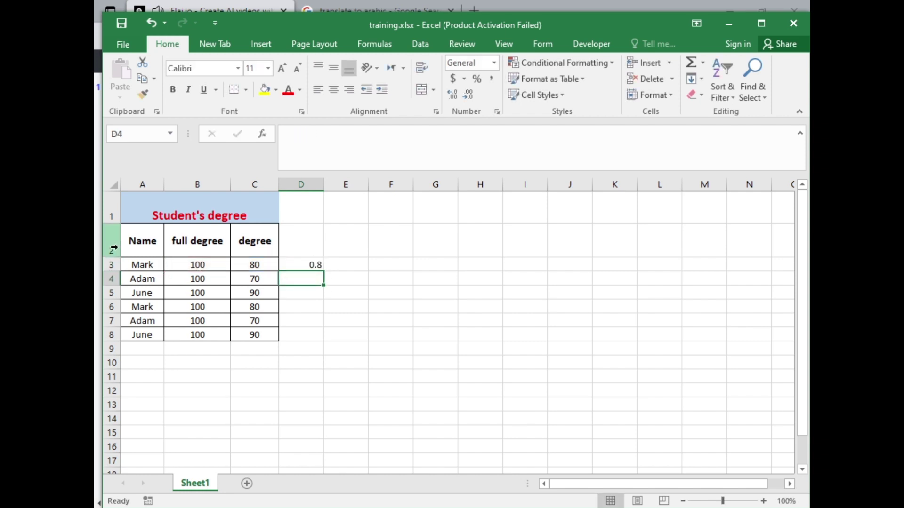
Step: Format D3 as a percentage and fill its formula down through D8
click(287, 264)
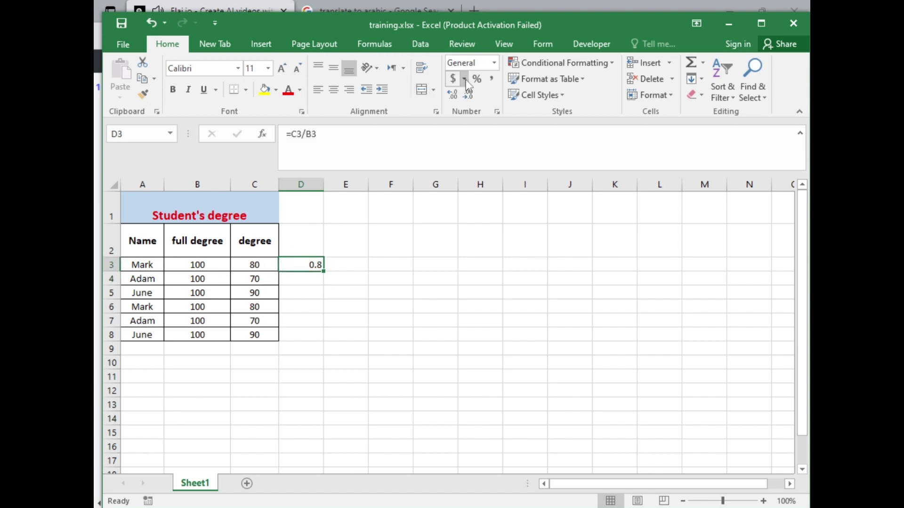
click(477, 81)
drag(323, 272, 322, 337)
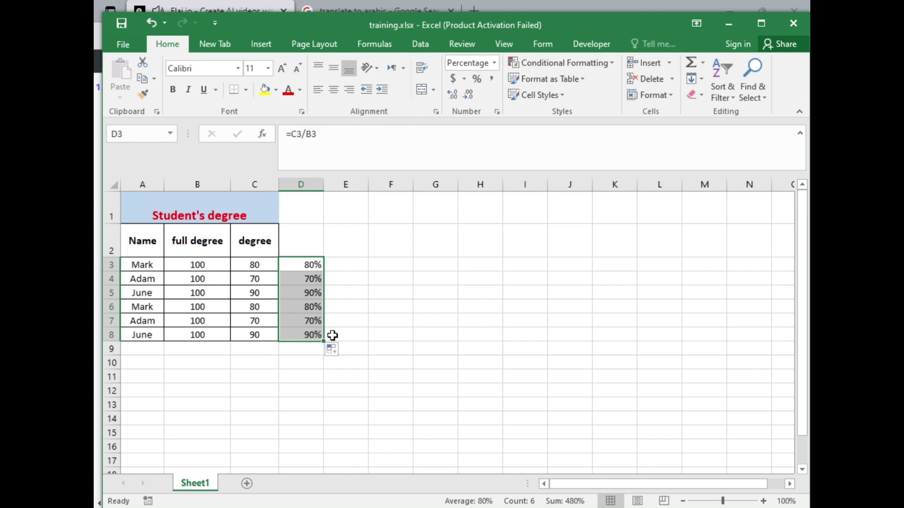
key(Return)
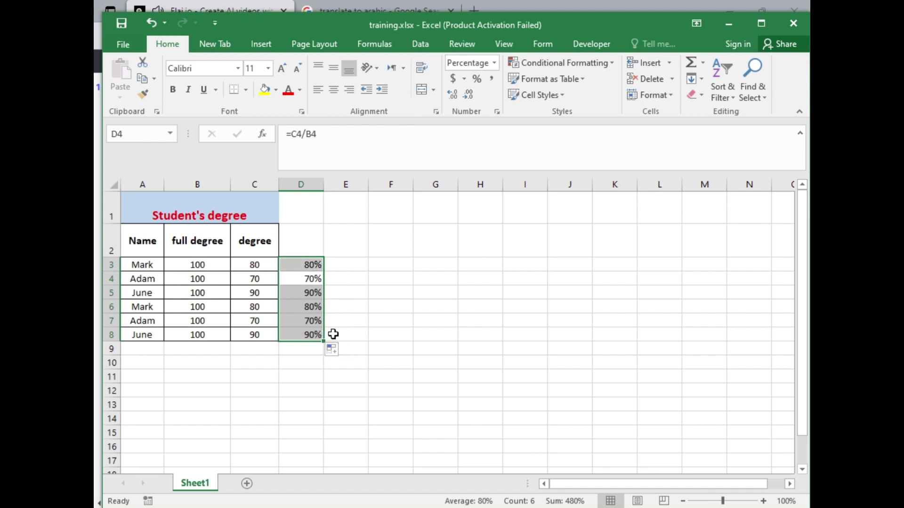
click(308, 360)
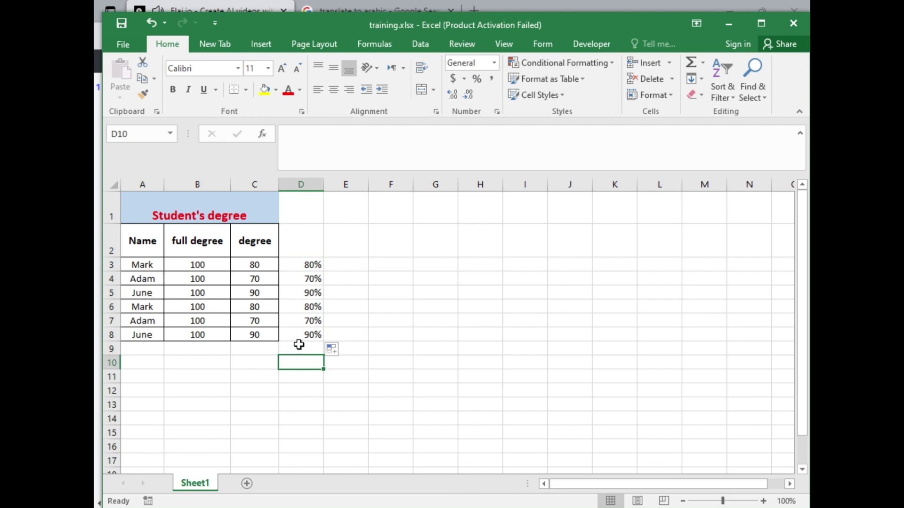
Step: Average the percentages D3:D8 in D9 with the Average function and delete that formula again
click(299, 347)
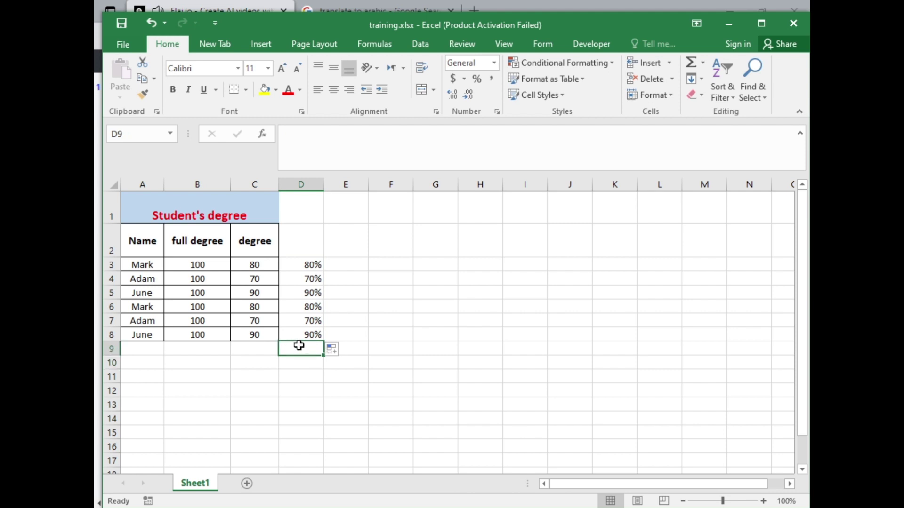
click(703, 63)
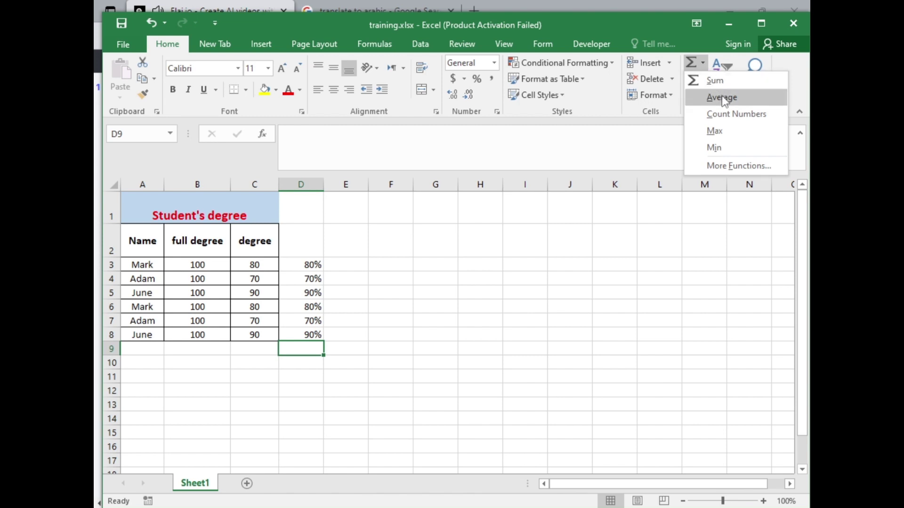
click(722, 95)
key(Return)
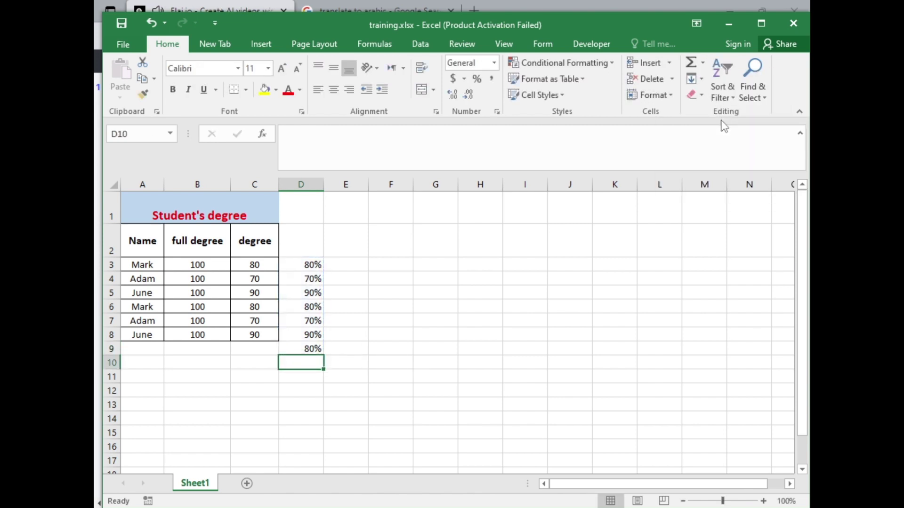
click(307, 347)
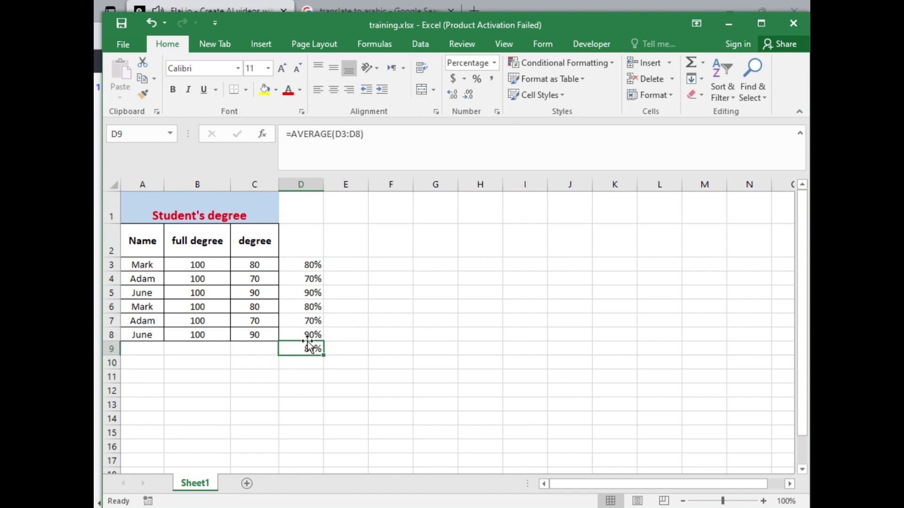
key(Delete)
Step: Total the full degree column in B9 with the Sum function
click(234, 348)
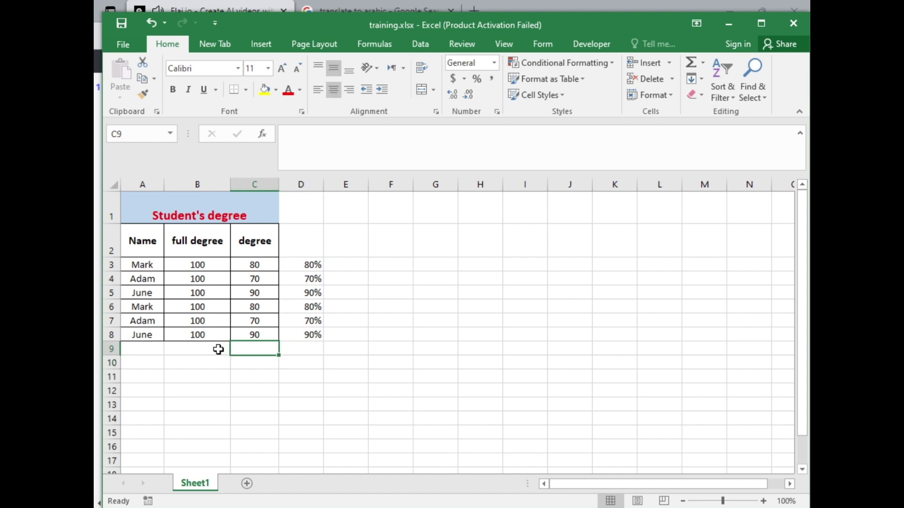
click(218, 349)
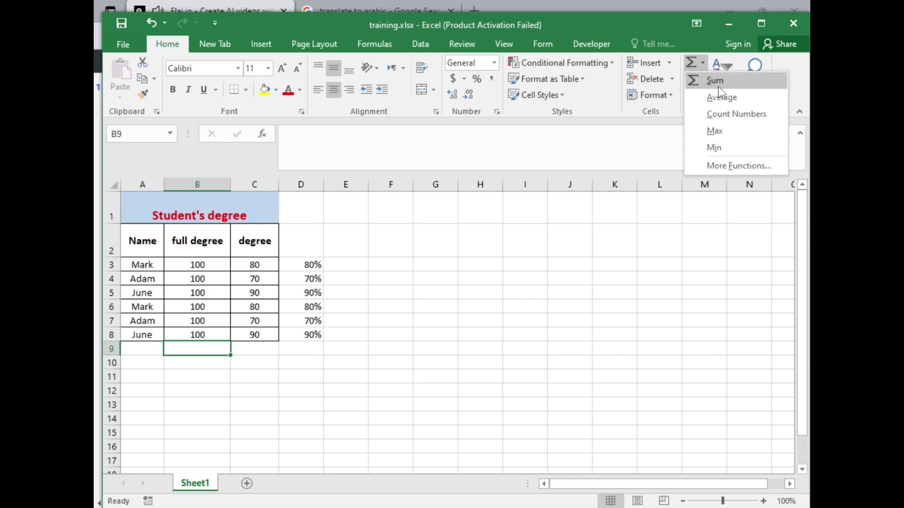
click(715, 80)
key(Return)
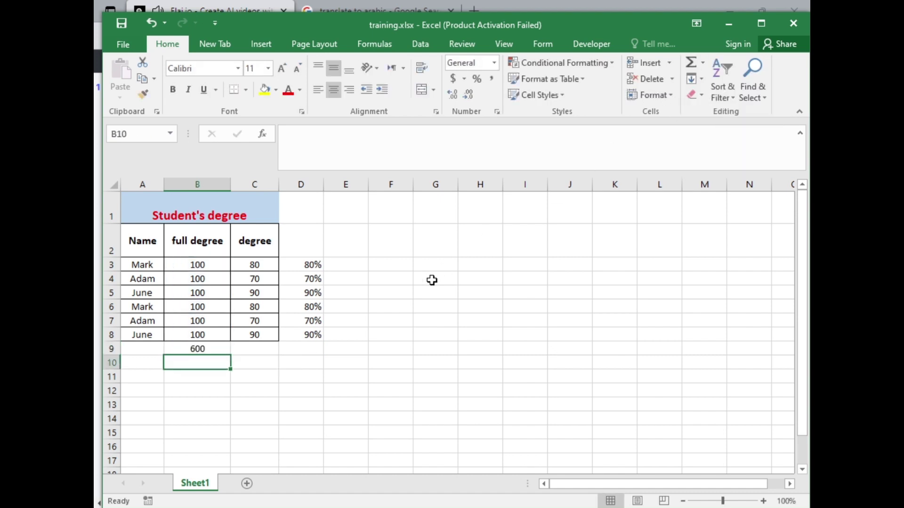
Step: Total the students' degree column in C9 with the Sum function
click(264, 345)
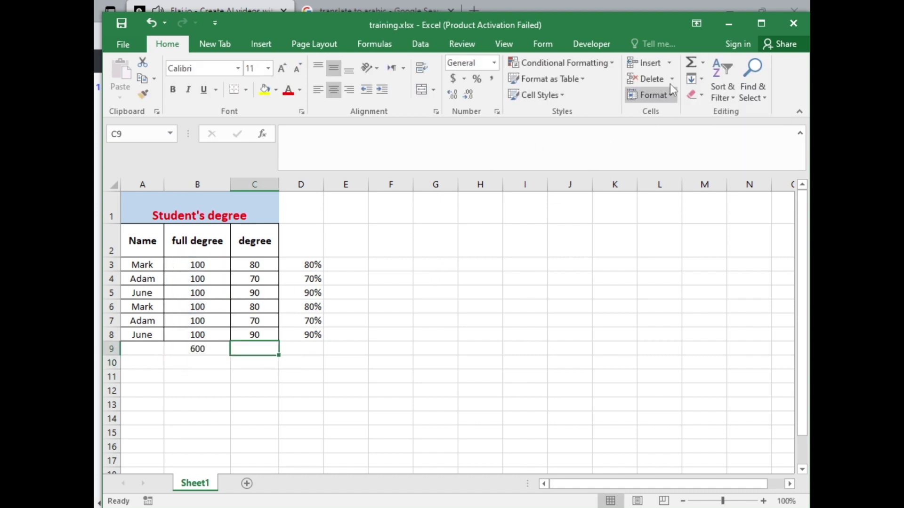
click(702, 62)
click(716, 87)
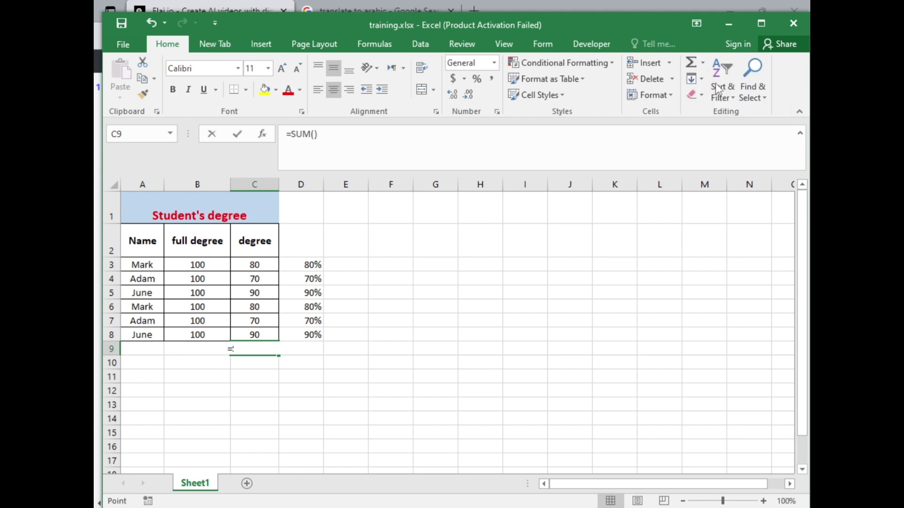
key(Return)
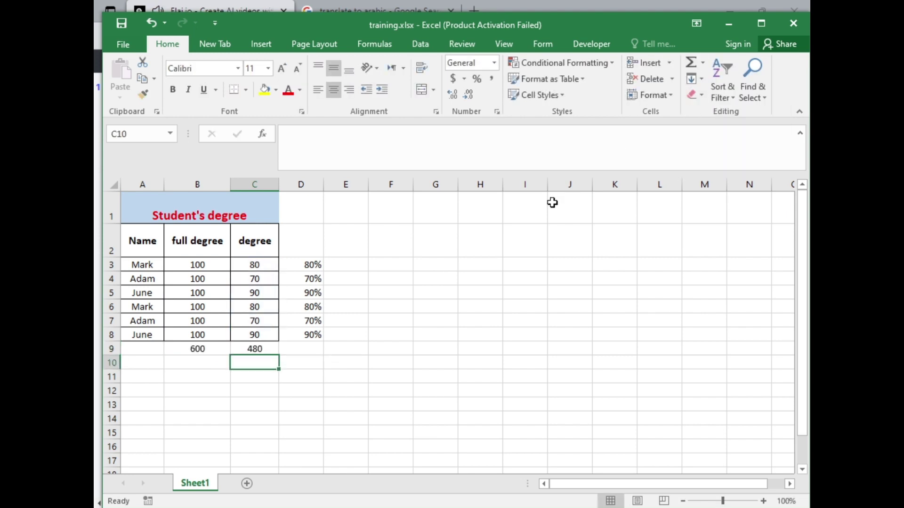
Step: Calculate the overall percentage in D9 by dividing the degree total by the full degree total with =C9/B9
click(304, 349)
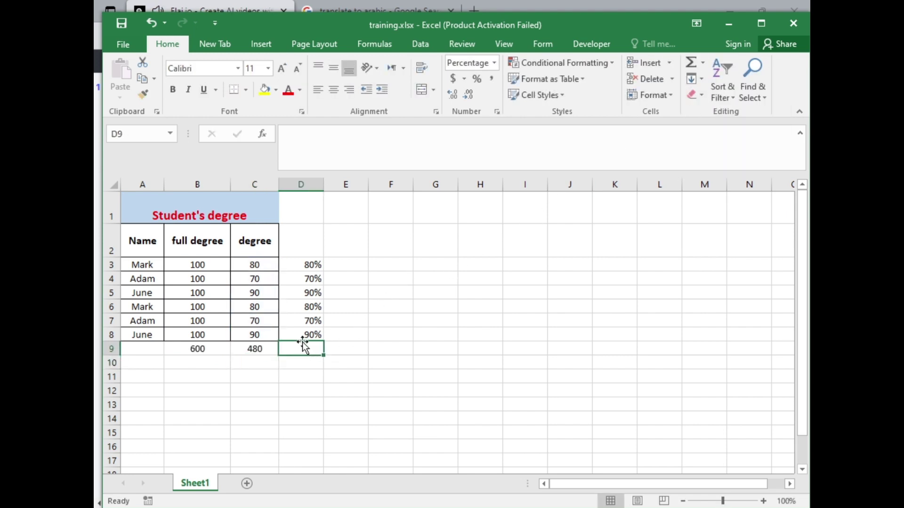
text(=)
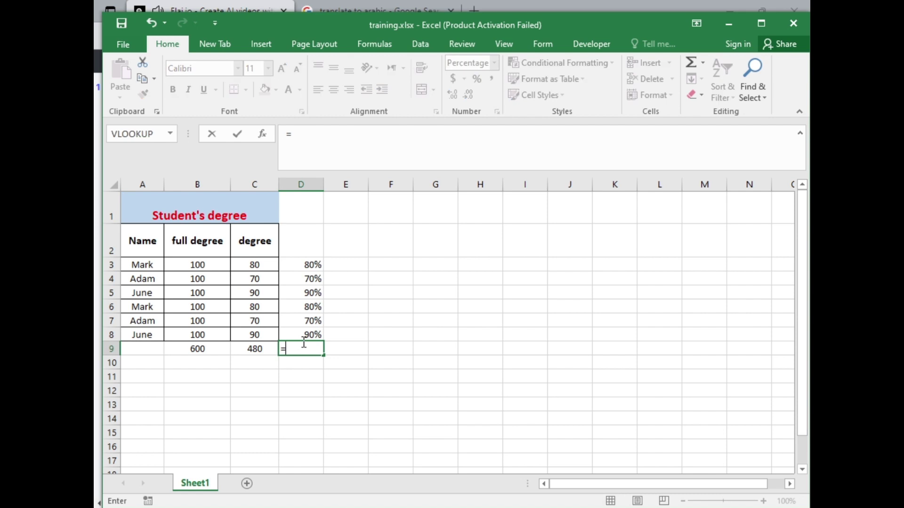
click(257, 350)
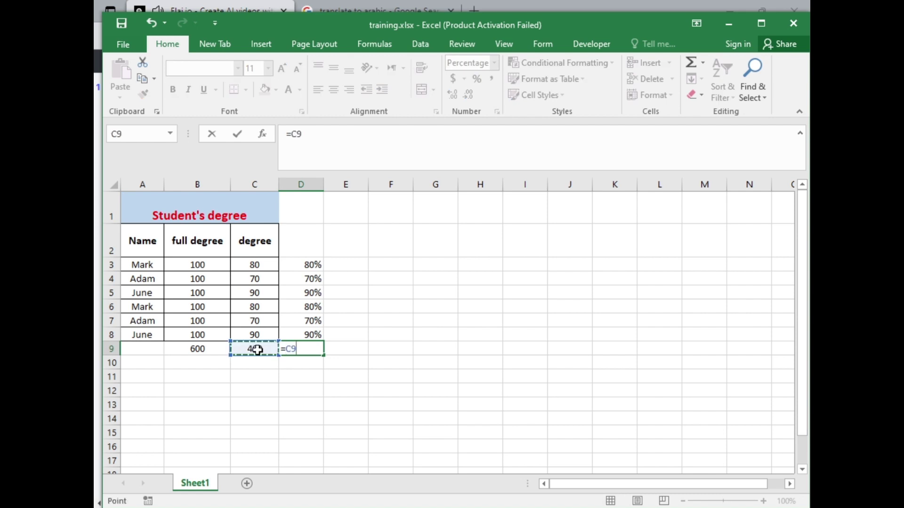
text(/)
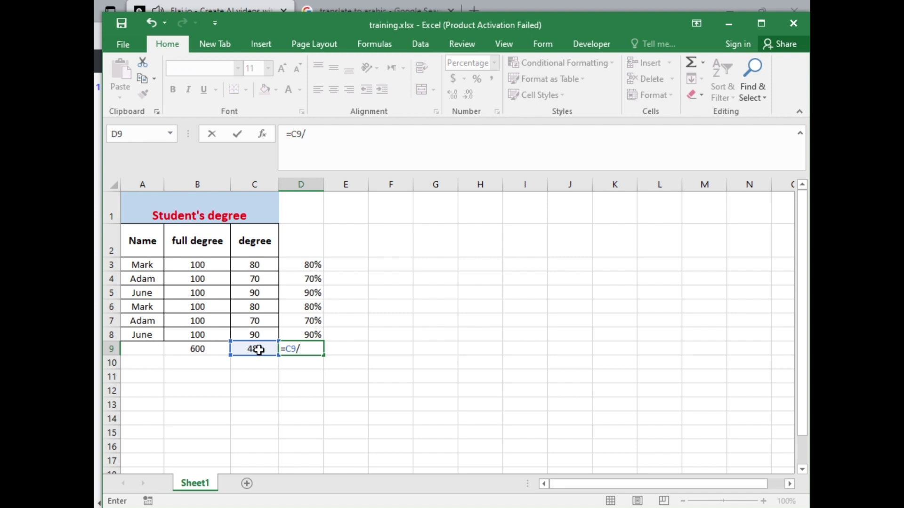
click(216, 353)
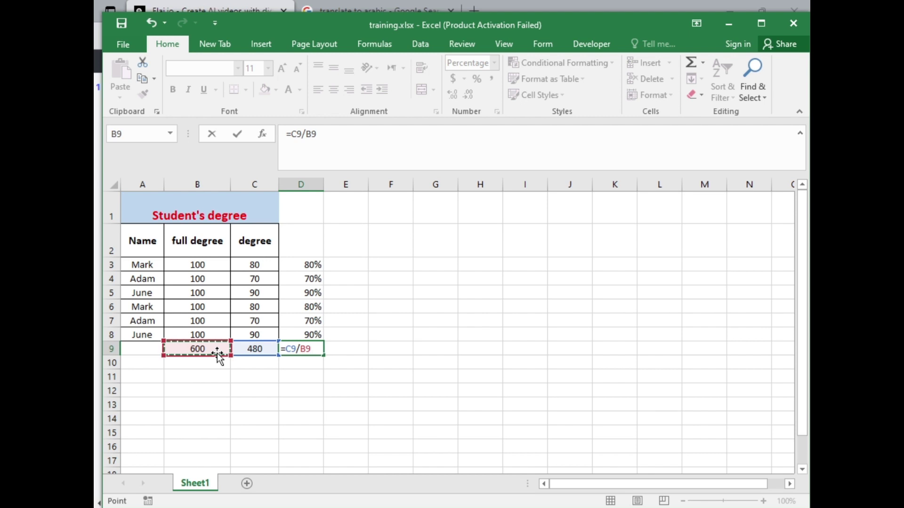
key(Return)
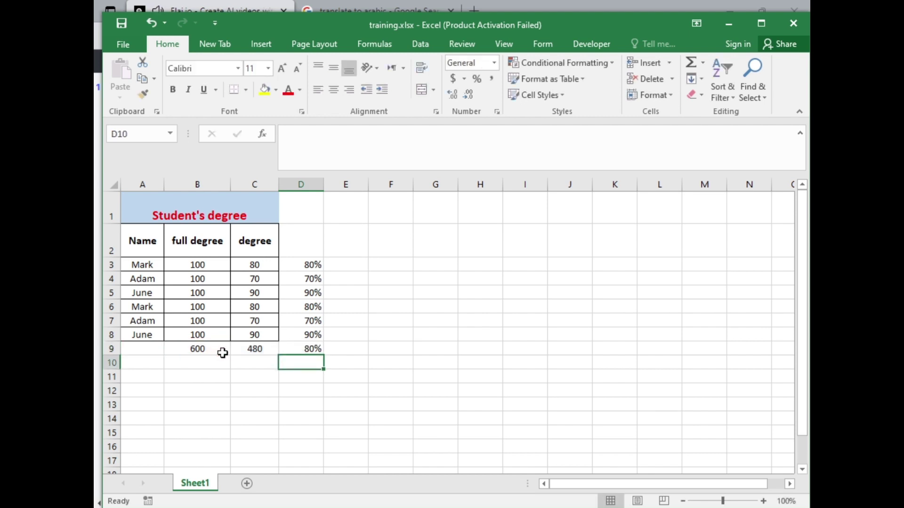